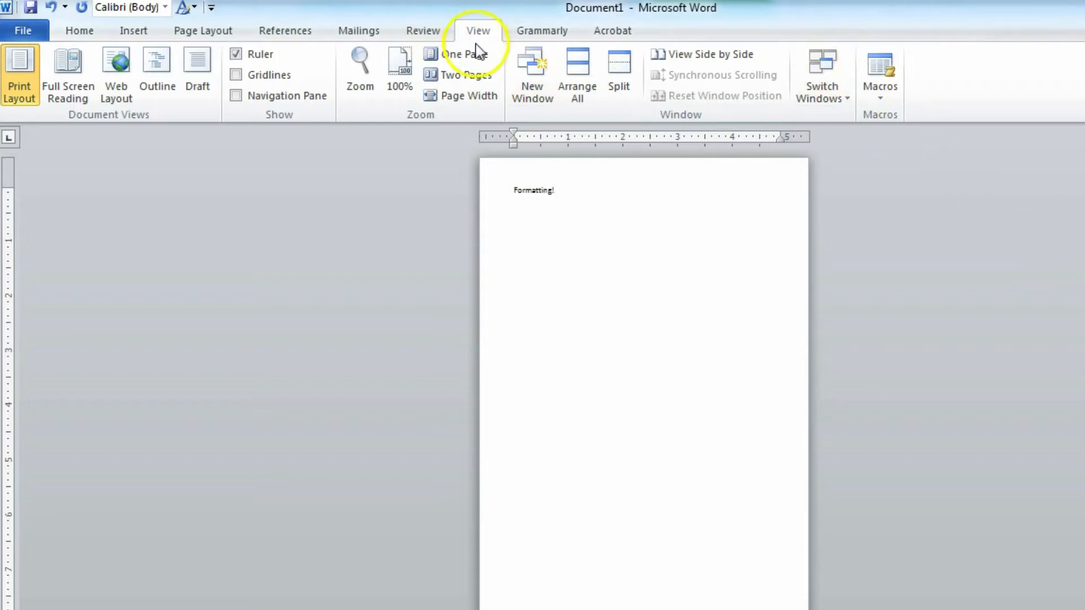
Step: View the document at 100% zoom and check the paragraph's tab stop settings without changing them
{"action": "left_click", "coordinate": [400, 71]}
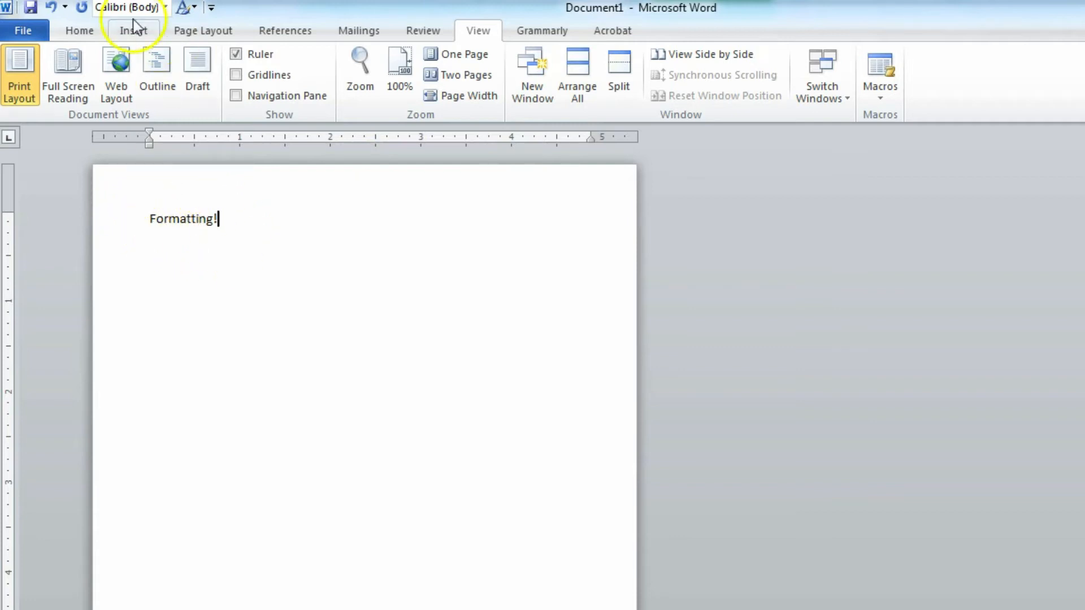
{"action": "left_click", "coordinate": [81, 32]}
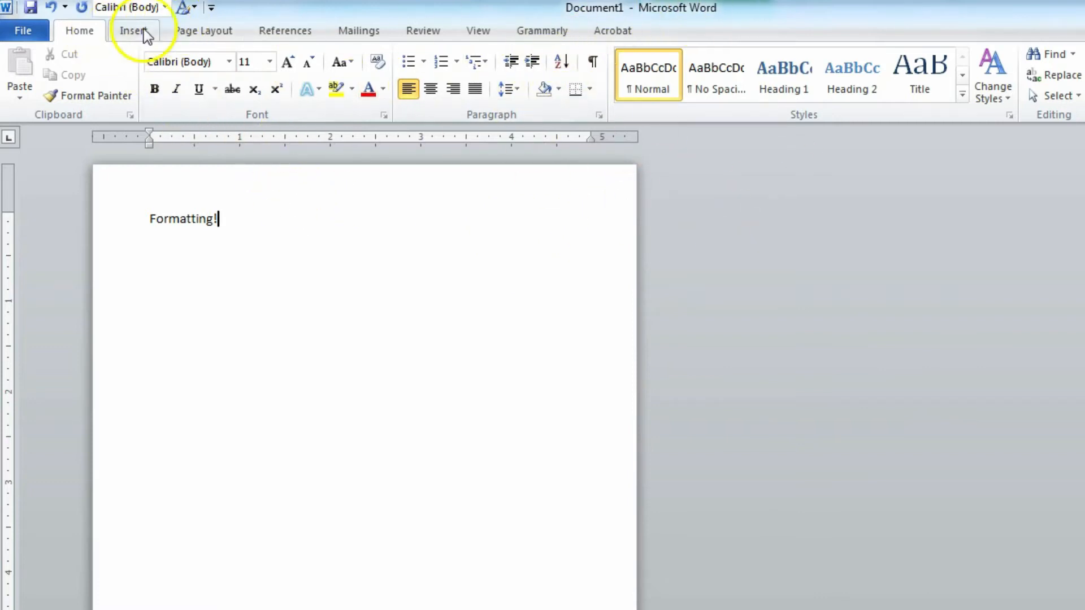
{"action": "left_click", "coordinate": [204, 33]}
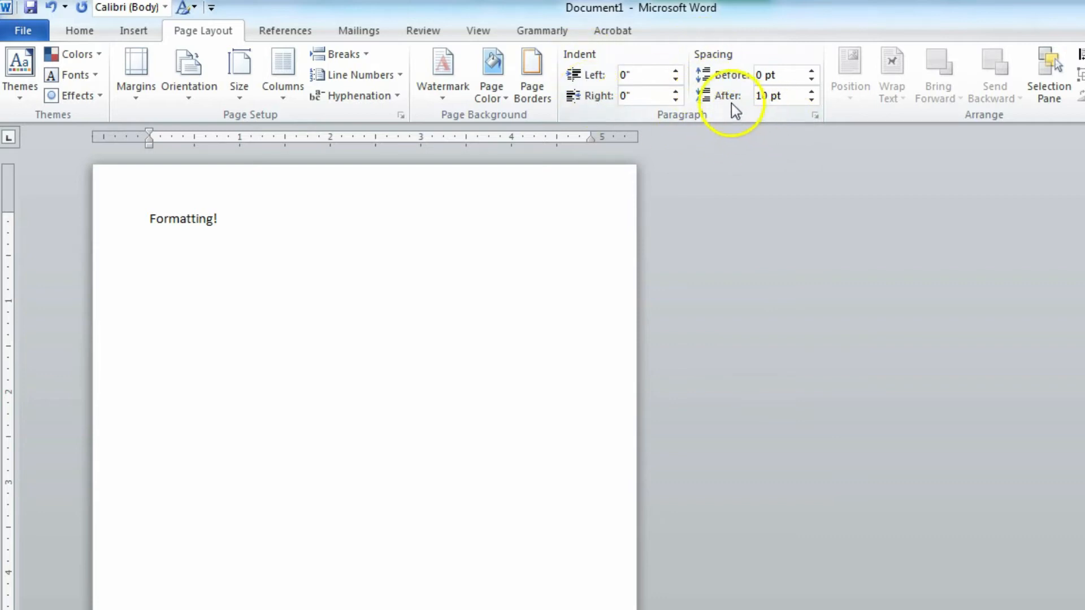
{"action": "left_click", "coordinate": [815, 115]}
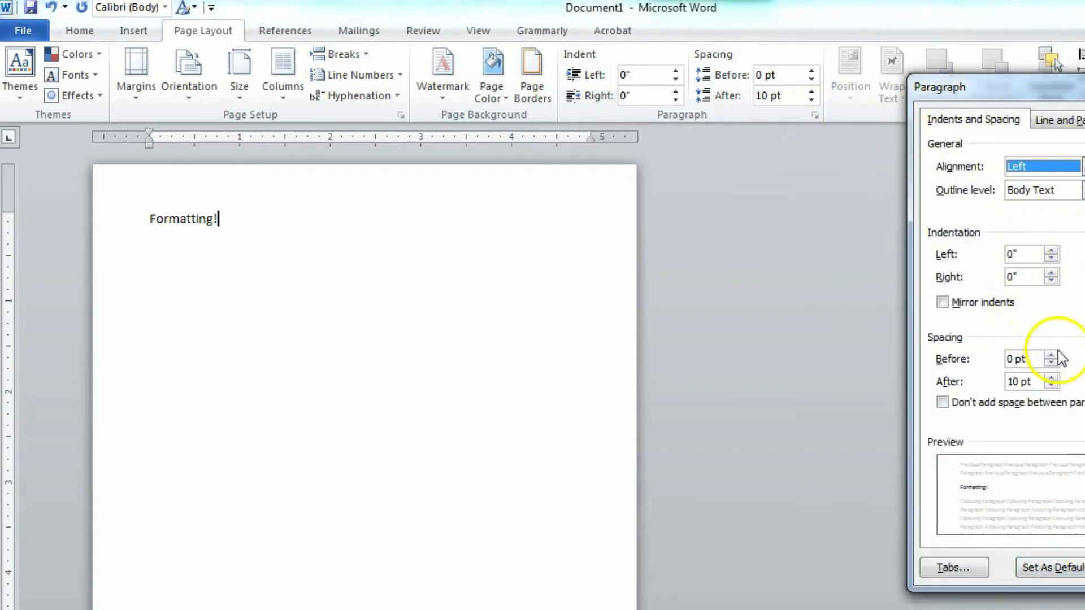
{"action": "left_click", "coordinate": [952, 568]}
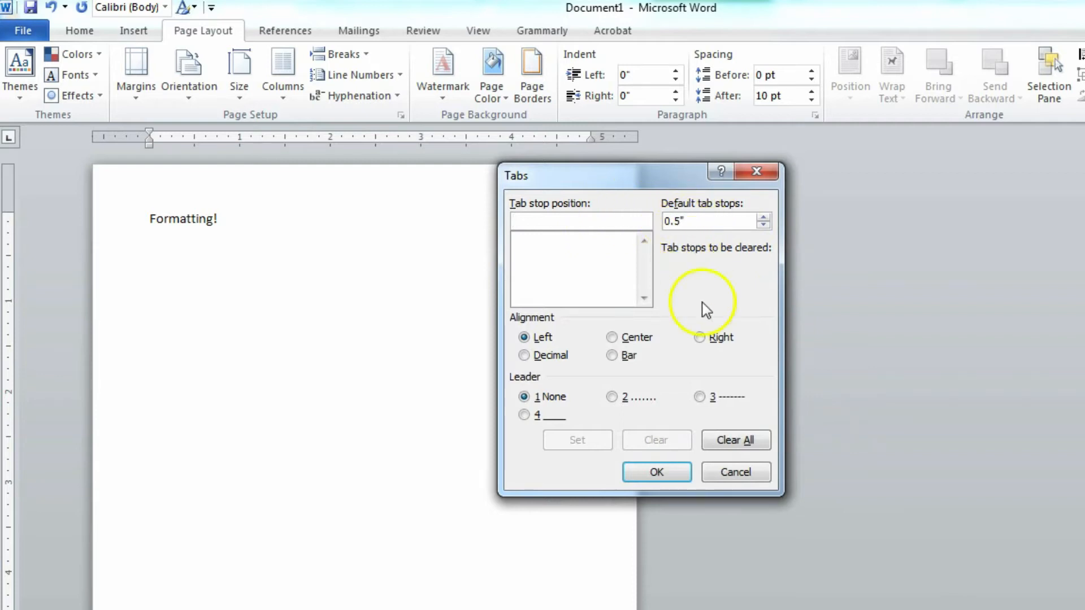
{"action": "left_click", "coordinate": [740, 480]}
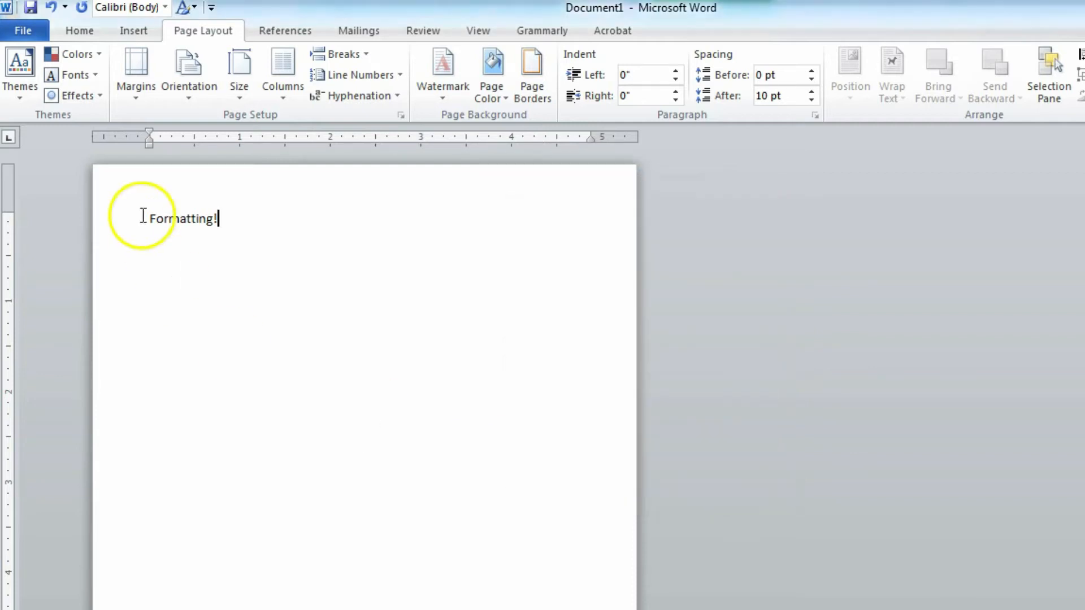
Step: Try a tab indent before "Formatting!" and undo it
{"action": "left_click", "coordinate": [147, 218]}
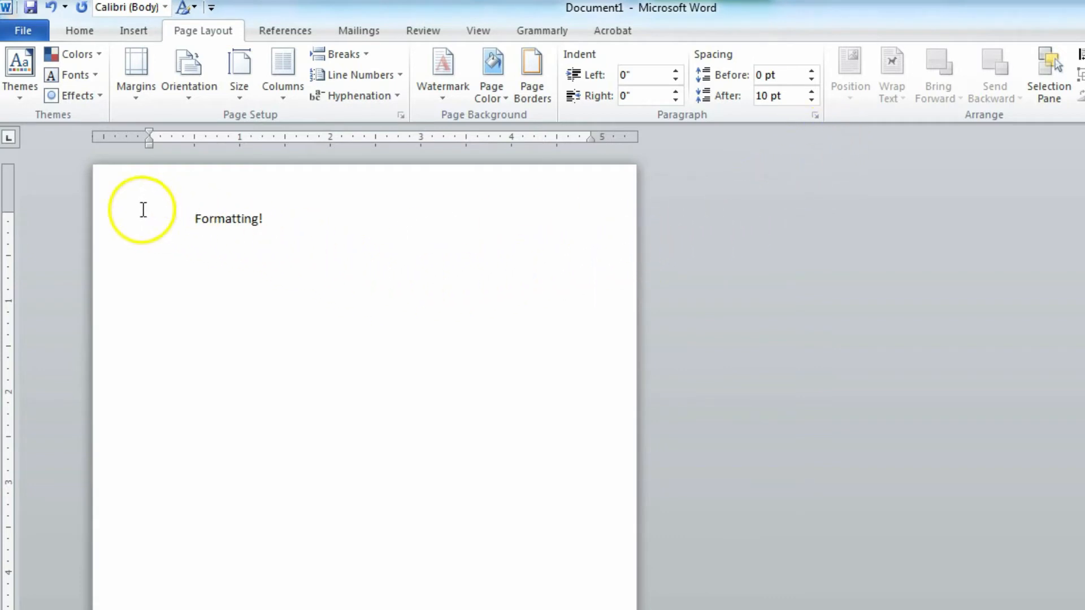
{"action": "left_click", "coordinate": [48, 9]}
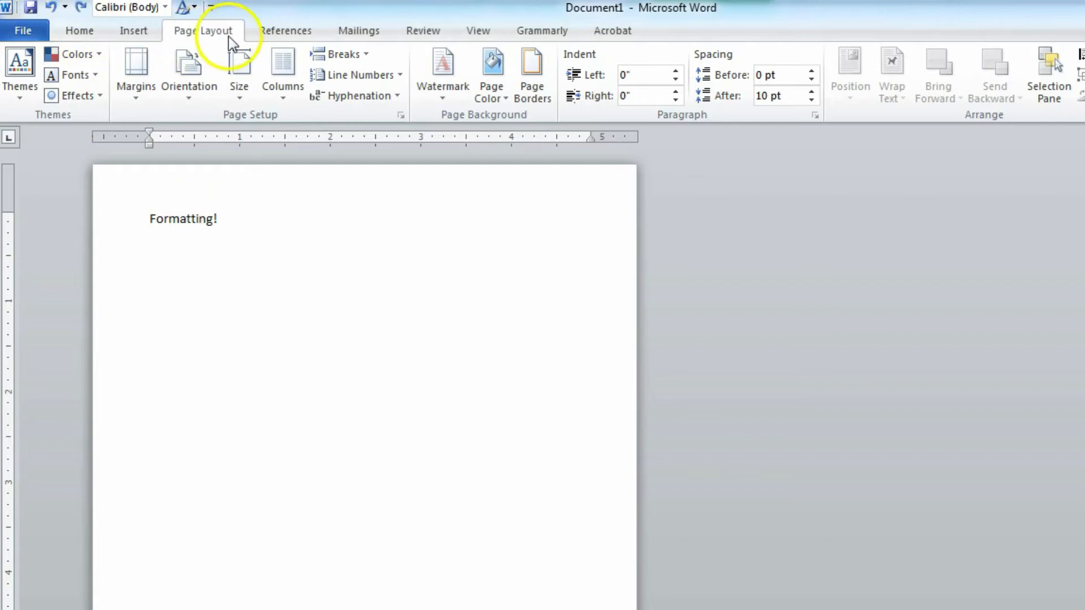
Step: Set the default tab stops to 0.25 inch and indent "Formatting!" with one tab
{"action": "left_click", "coordinate": [815, 115]}
{"action": "left_click", "coordinate": [967, 567]}
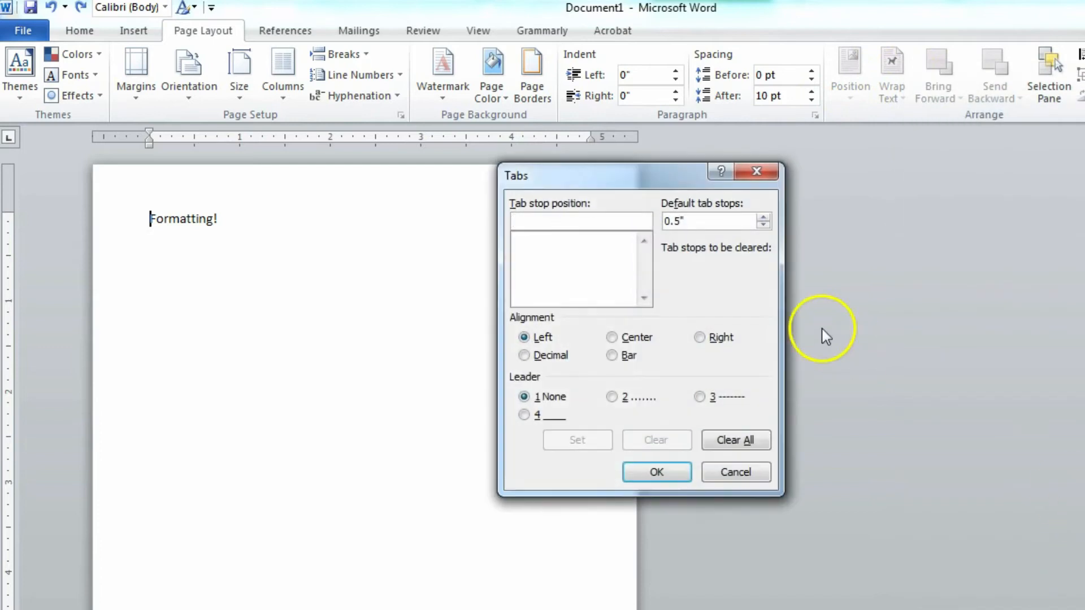
{"action": "left_click_drag", "start_coordinate": [694, 222], "coordinate": [605, 222]}
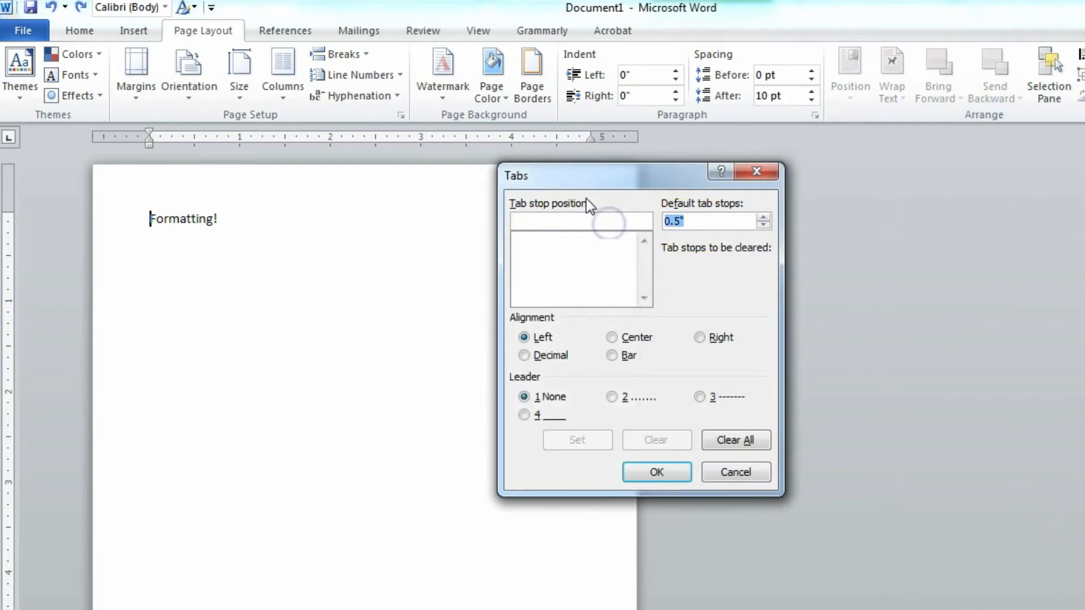
{"action": "type", "text": ".25"}
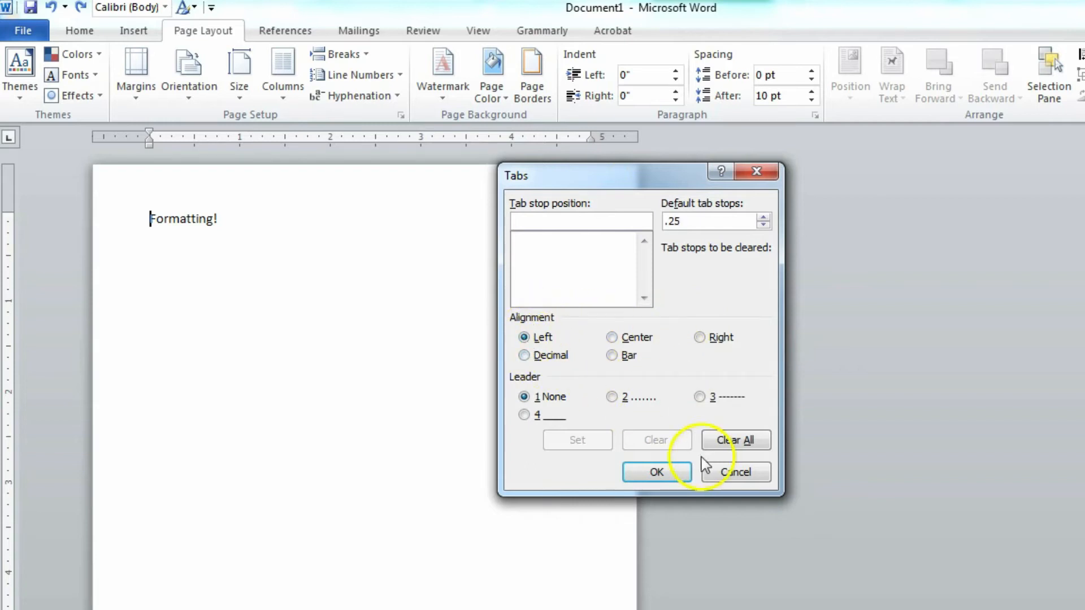
{"action": "left_click", "coordinate": [655, 476]}
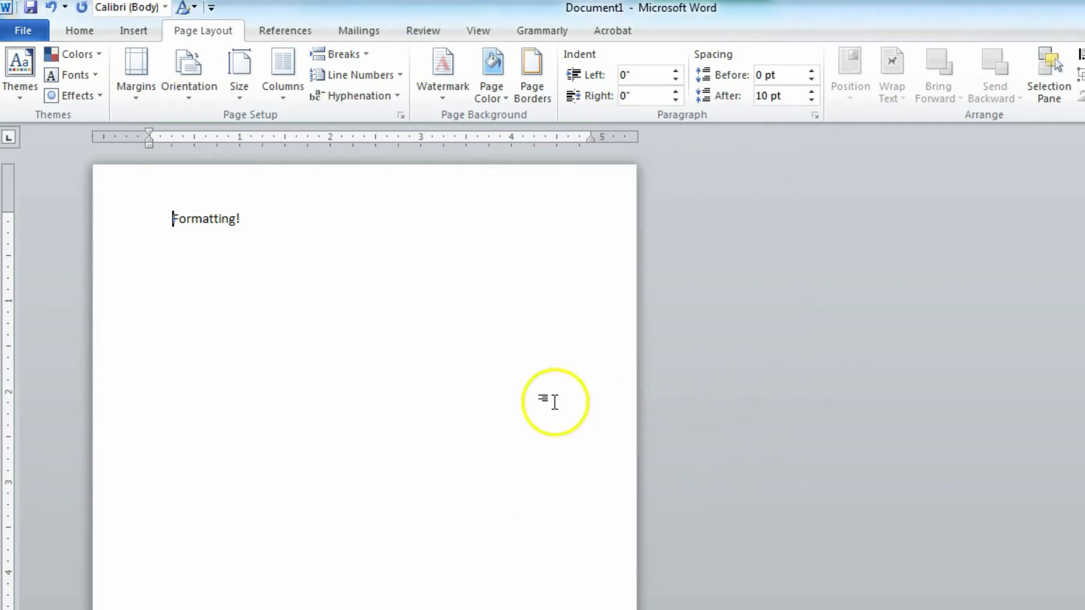
Step: Add the paragraph "Start a new paragraph." below "Formatting!" and set its spacing after to 6 pt
{"action": "left_click", "coordinate": [245, 219]}
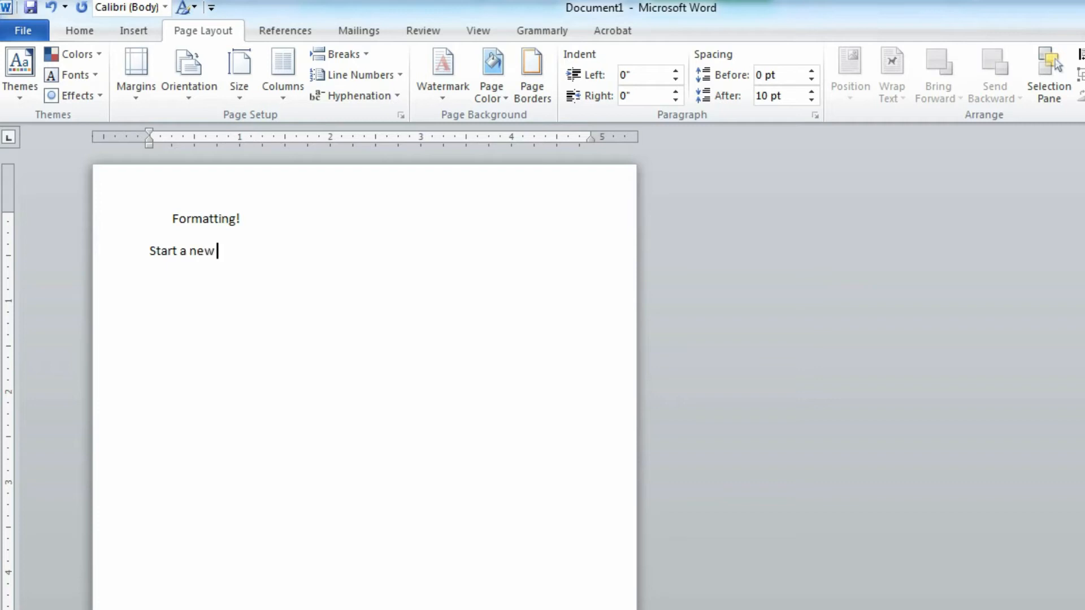
{"action": "type", "text": "paragraph."}
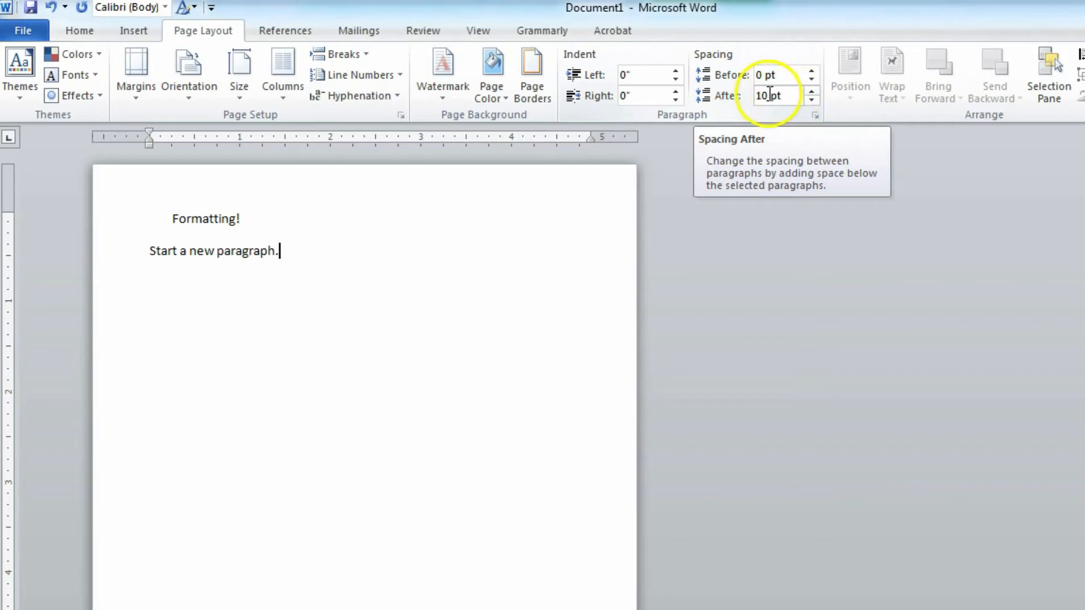
{"action": "left_click", "coordinate": [812, 92]}
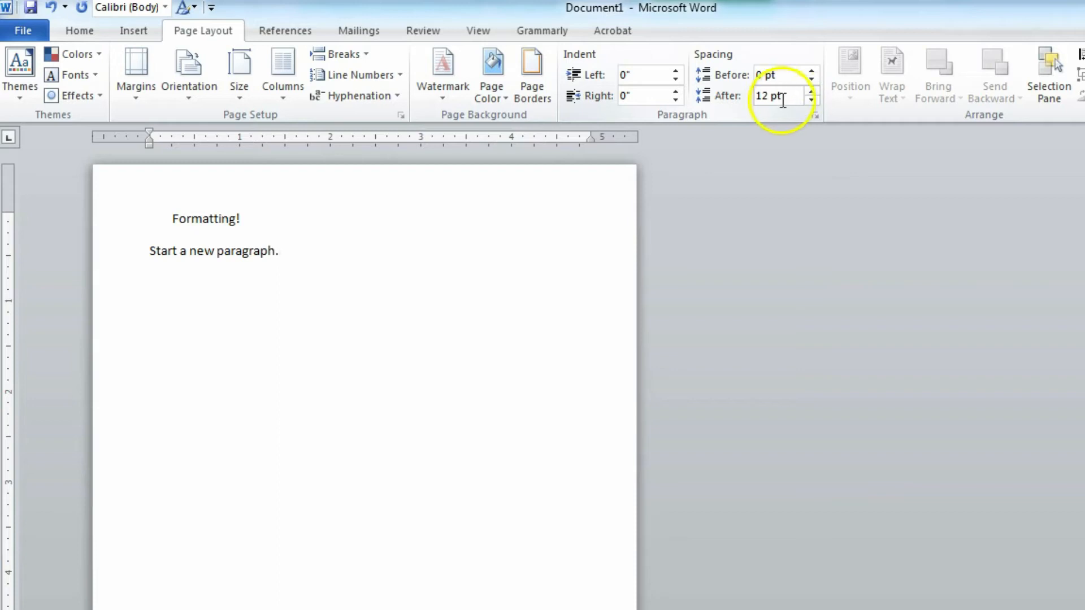
{"action": "left_click", "coordinate": [812, 101]}
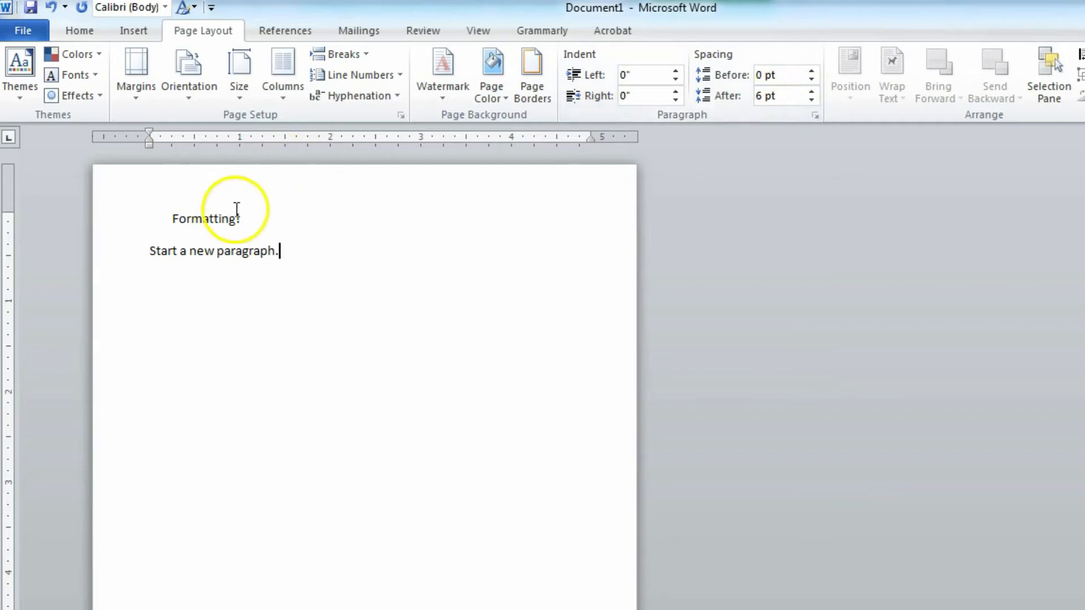
Step: Set the spacing after the "Formatting!" paragraph to 0 pt
{"action": "left_click", "coordinate": [240, 219]}
{"action": "left_click", "coordinate": [813, 100]}
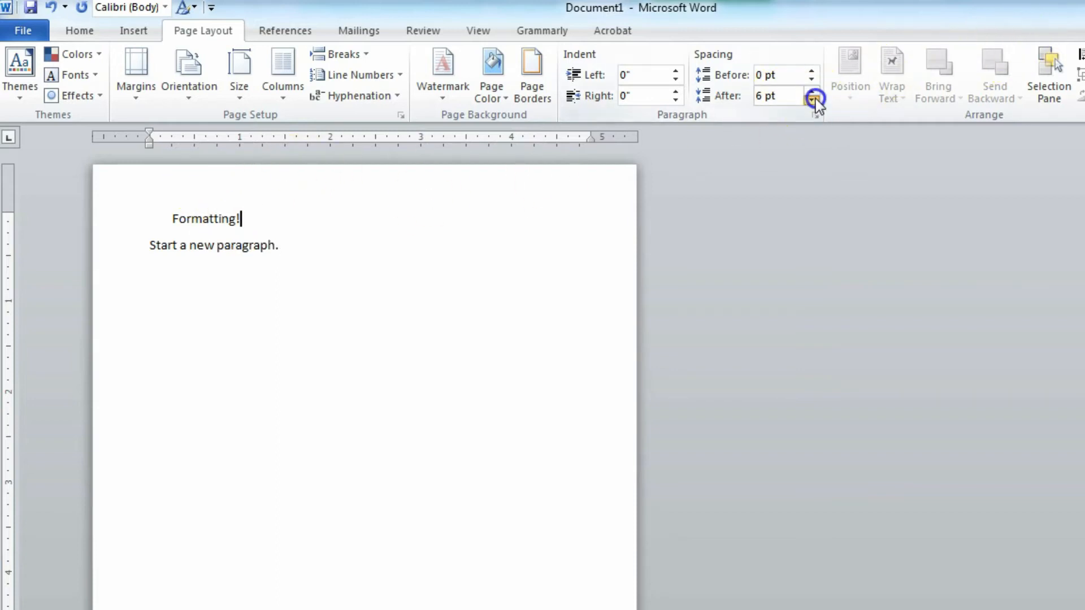
{"action": "left_click", "coordinate": [814, 100]}
{"action": "left_click", "coordinate": [814, 101]}
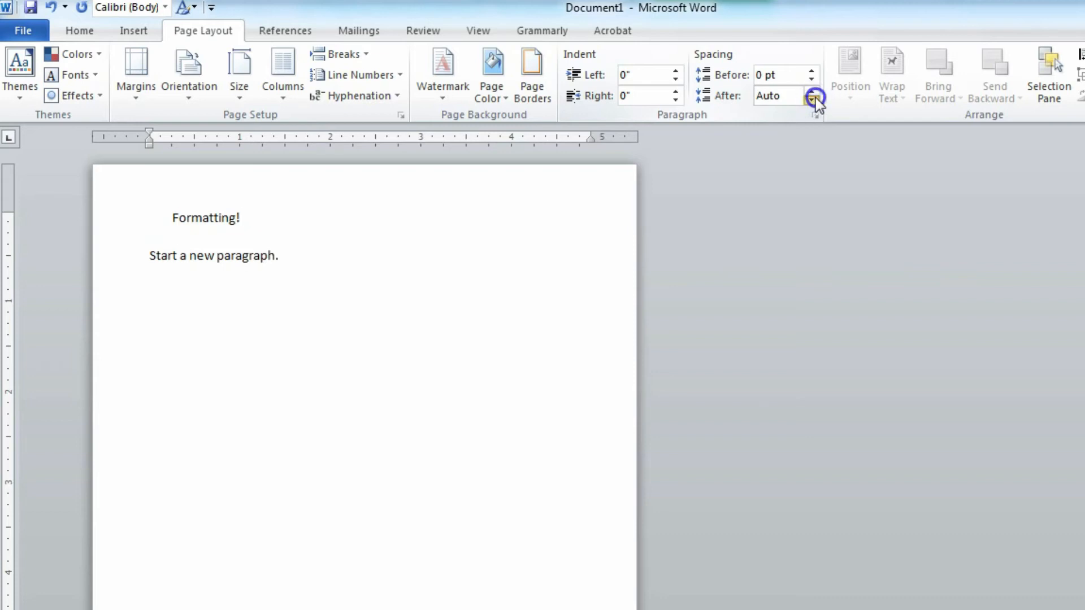
{"action": "left_click", "coordinate": [812, 92]}
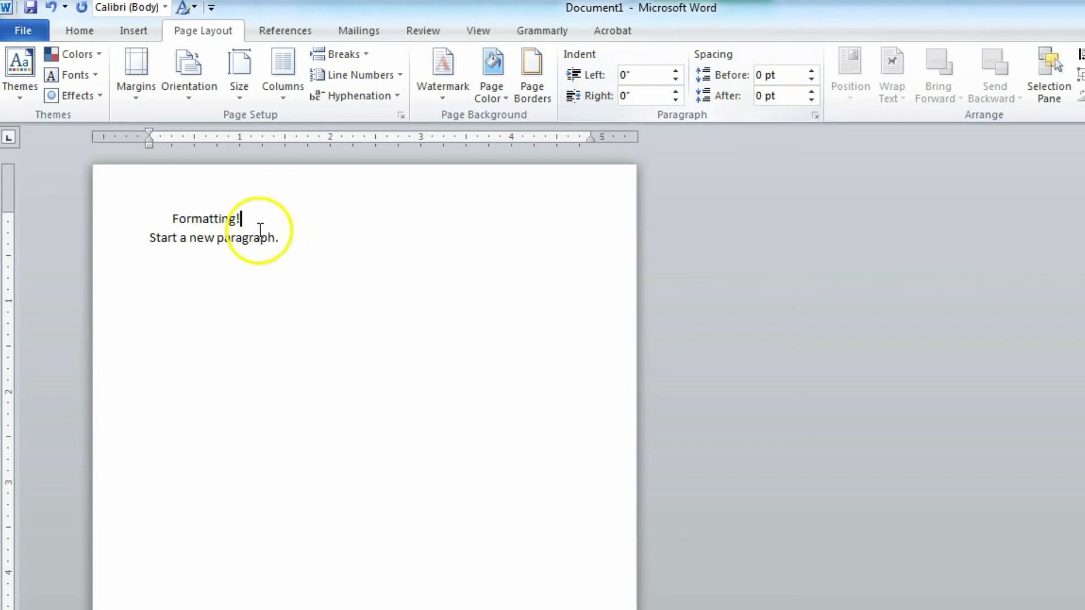
Step: Set the spacing after the second paragraph to 0 pt, and undo the recent spacing changes back to Auto after "Formatting!"
{"action": "left_click", "coordinate": [172, 217]}
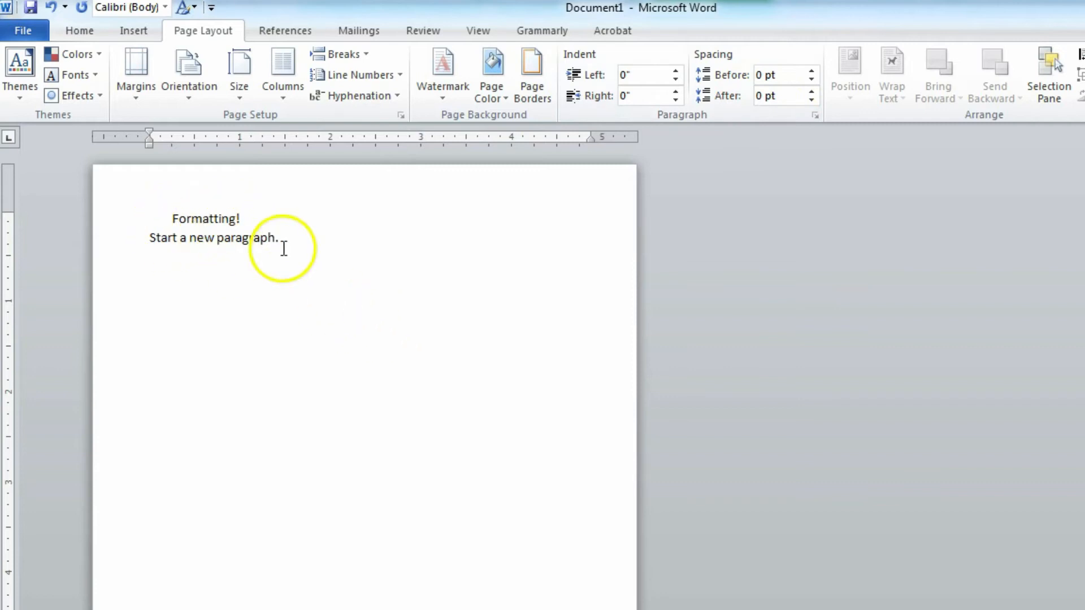
{"action": "left_click_drag", "start_coordinate": [283, 247], "coordinate": [357, 280]}
{"action": "left_click", "coordinate": [152, 308]}
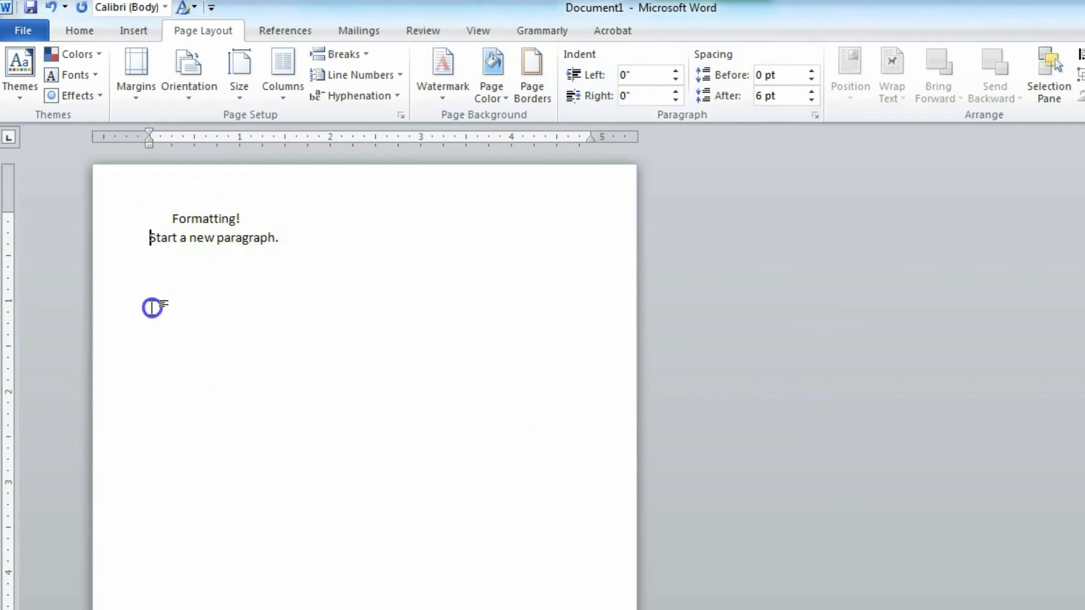
{"action": "left_click", "coordinate": [243, 220]}
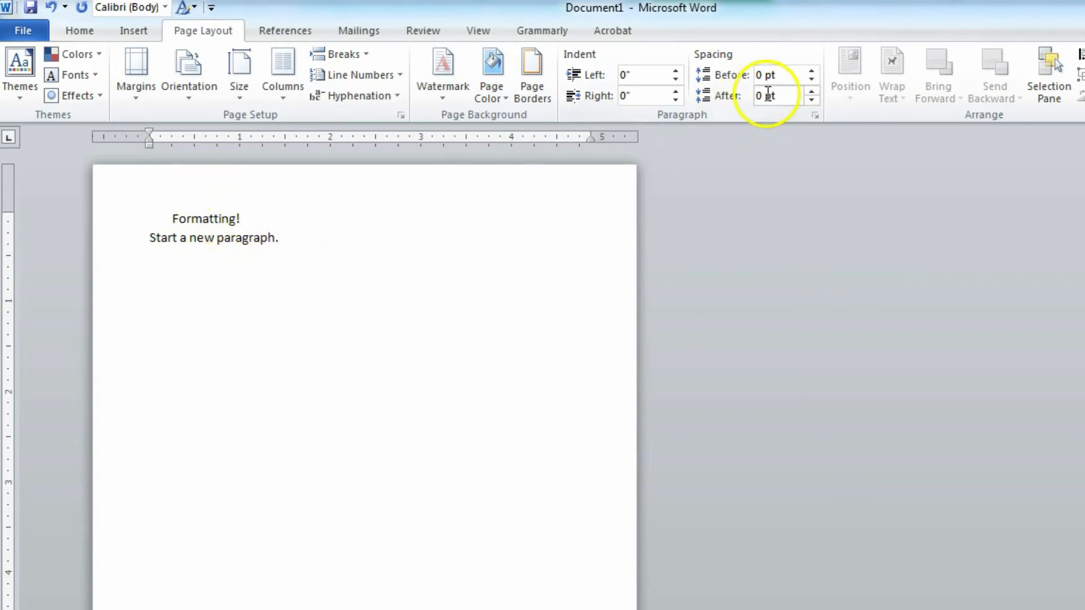
{"action": "left_click", "coordinate": [281, 236]}
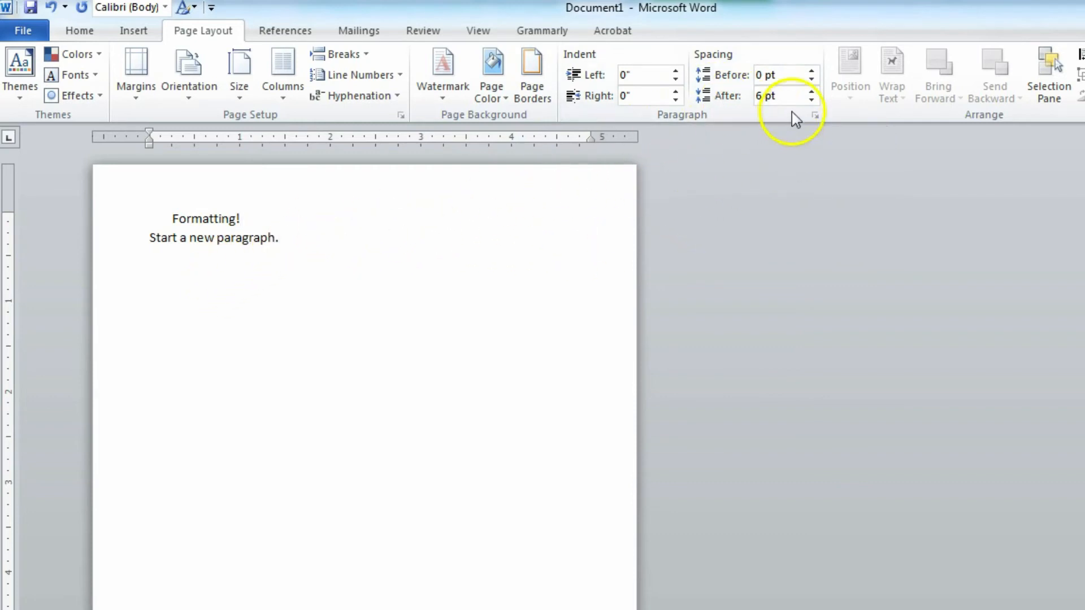
{"action": "left_click", "coordinate": [812, 100]}
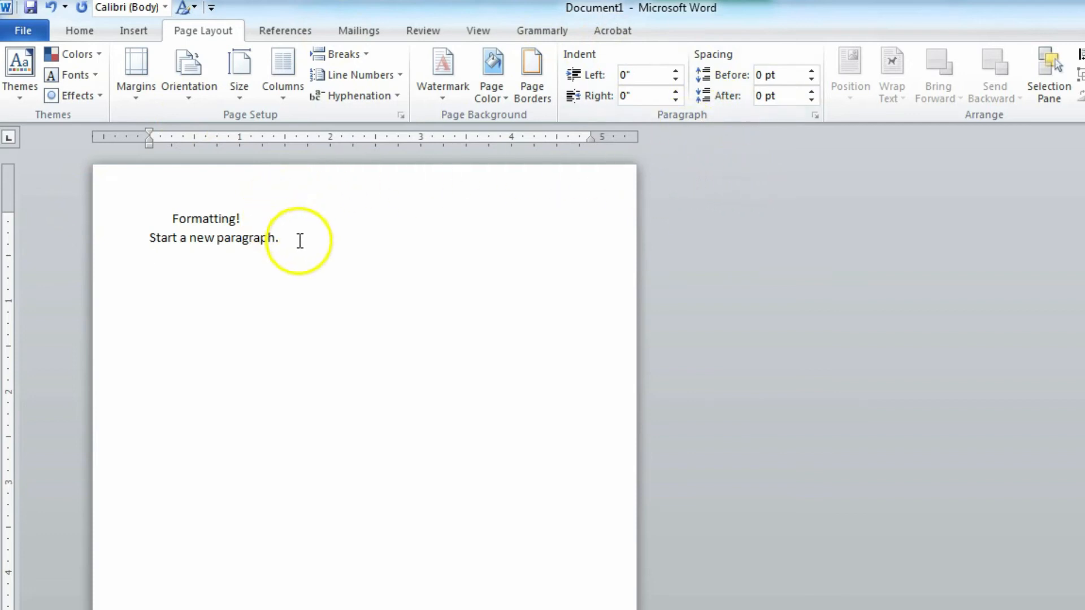
{"action": "left_click", "coordinate": [52, 8]}
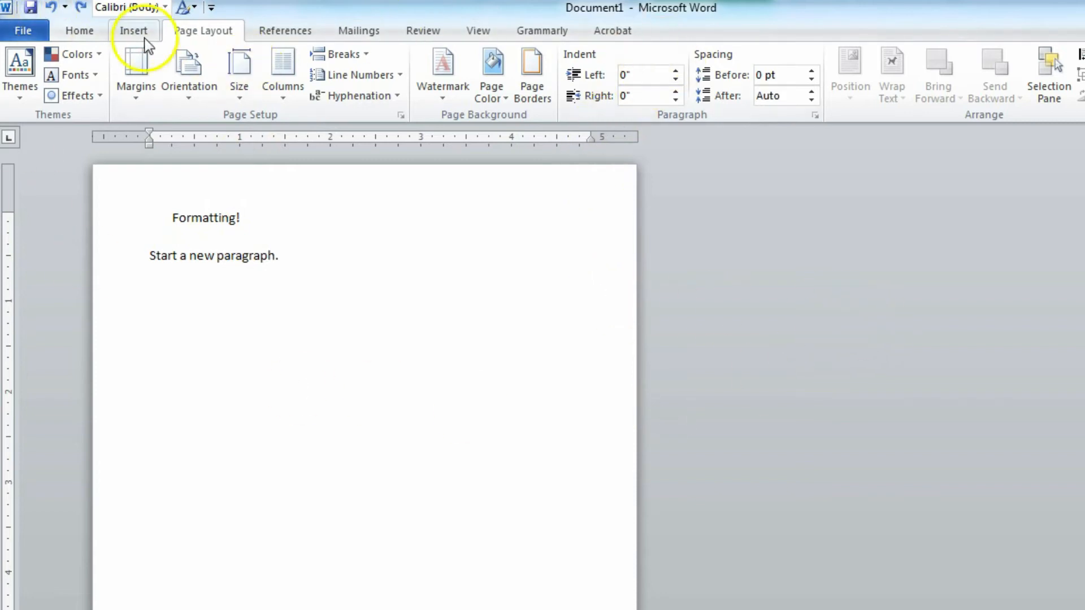
Step: Set the line spacing of both paragraphs to 1.0
{"action": "left_click", "coordinate": [130, 33]}
{"action": "left_click", "coordinate": [90, 31]}
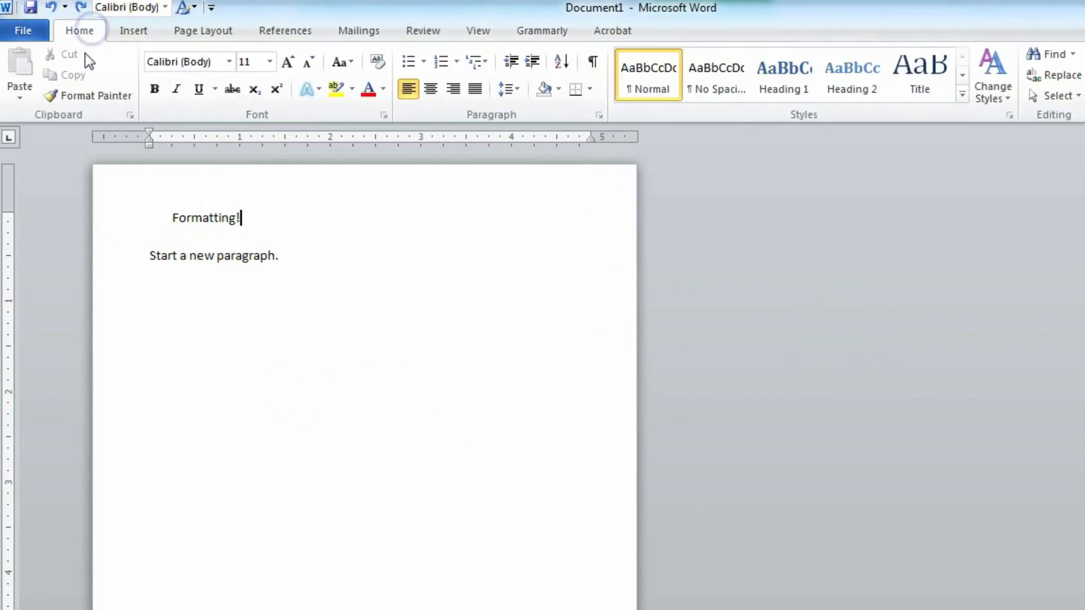
{"action": "left_click", "coordinate": [515, 91]}
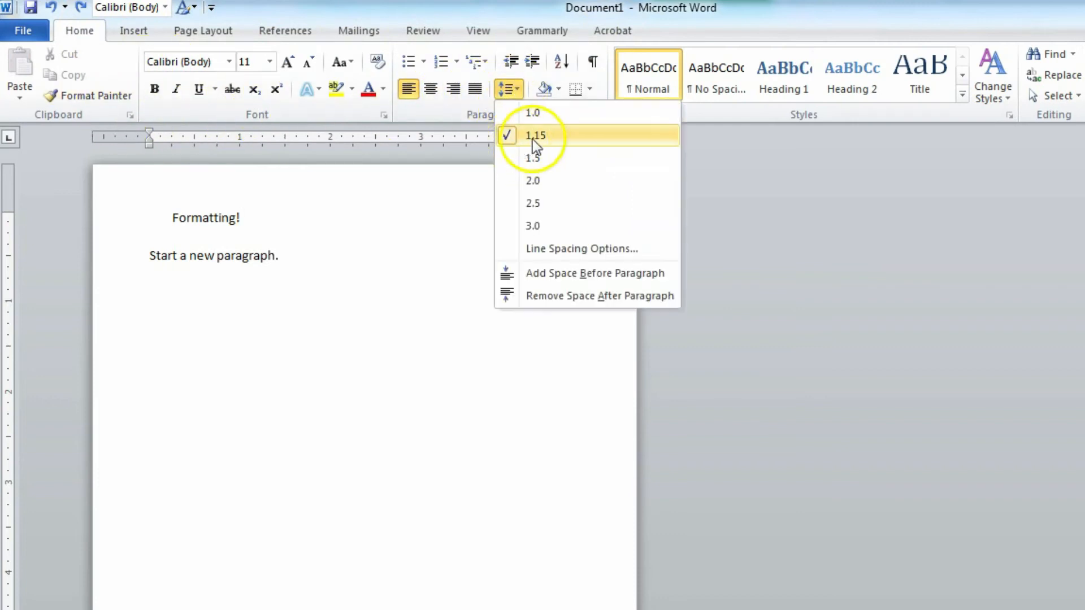
{"action": "left_click", "coordinate": [533, 114]}
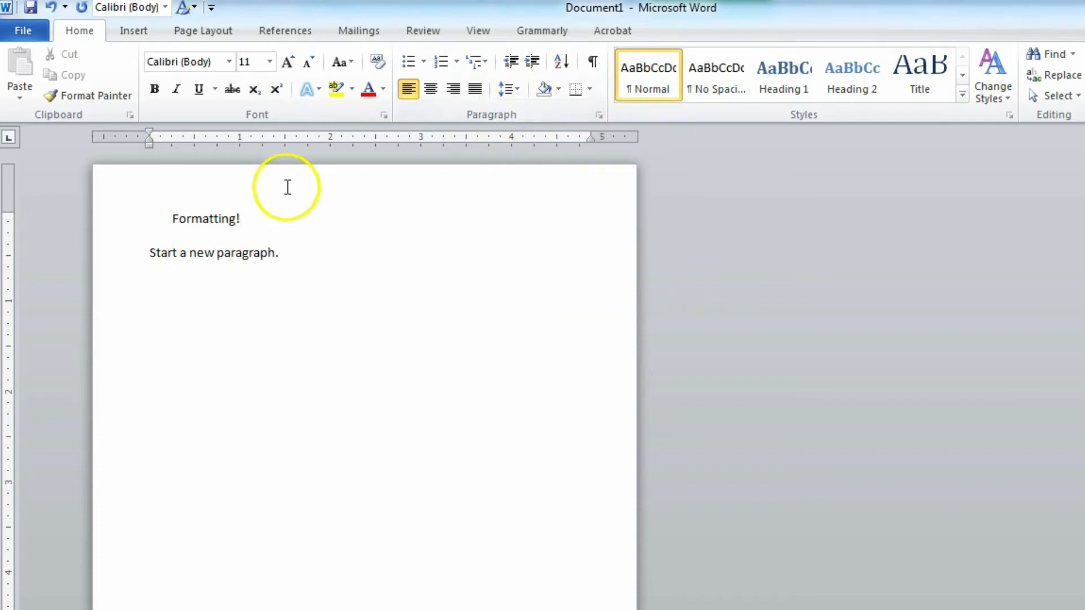
{"action": "left_click_drag", "start_coordinate": [167, 215], "coordinate": [317, 249]}
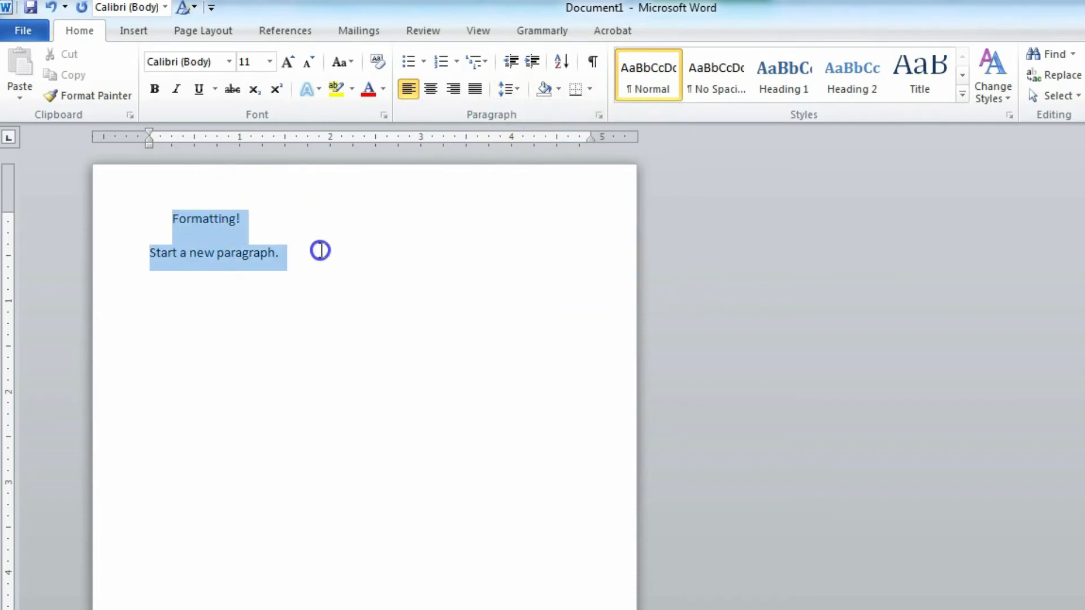
{"action": "left_click", "coordinate": [513, 89]}
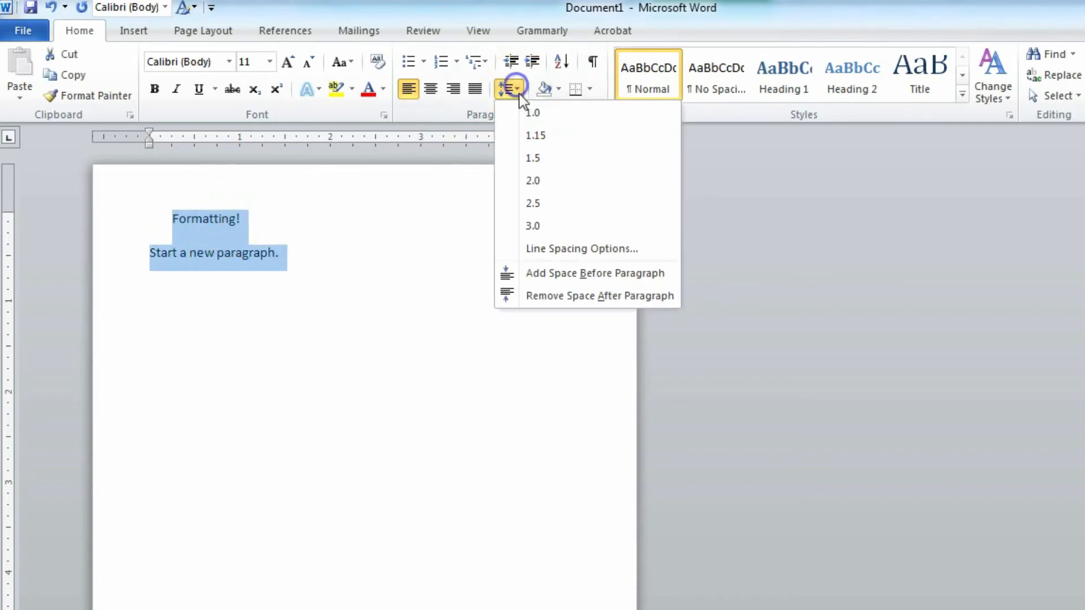
{"action": "left_click", "coordinate": [536, 115]}
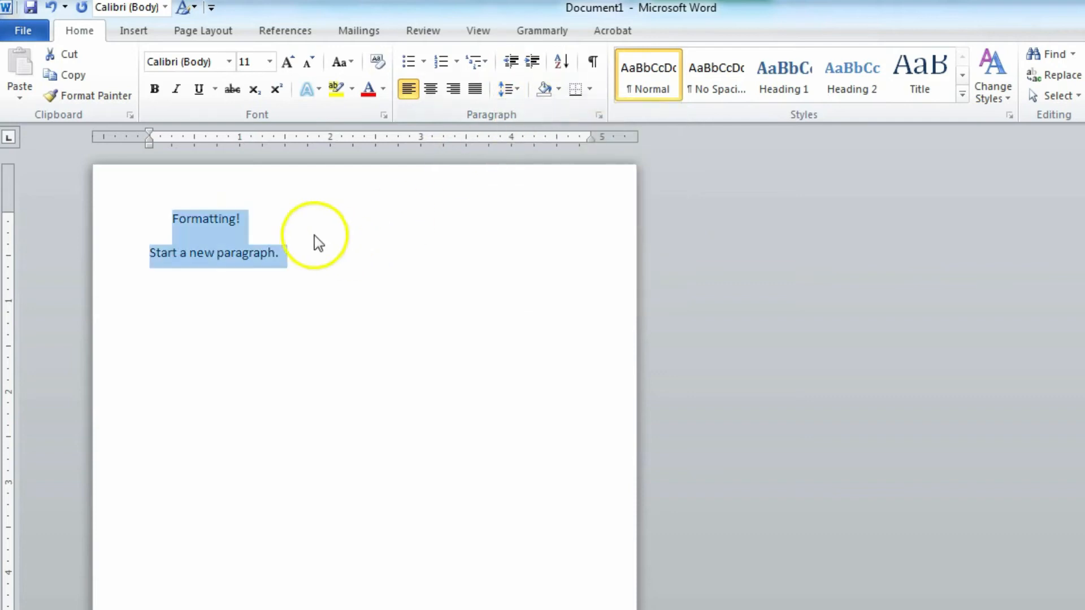
Step: Remove the space after both selected paragraphs and place the cursor at the end of "Formatting!"
{"action": "left_click", "coordinate": [510, 90]}
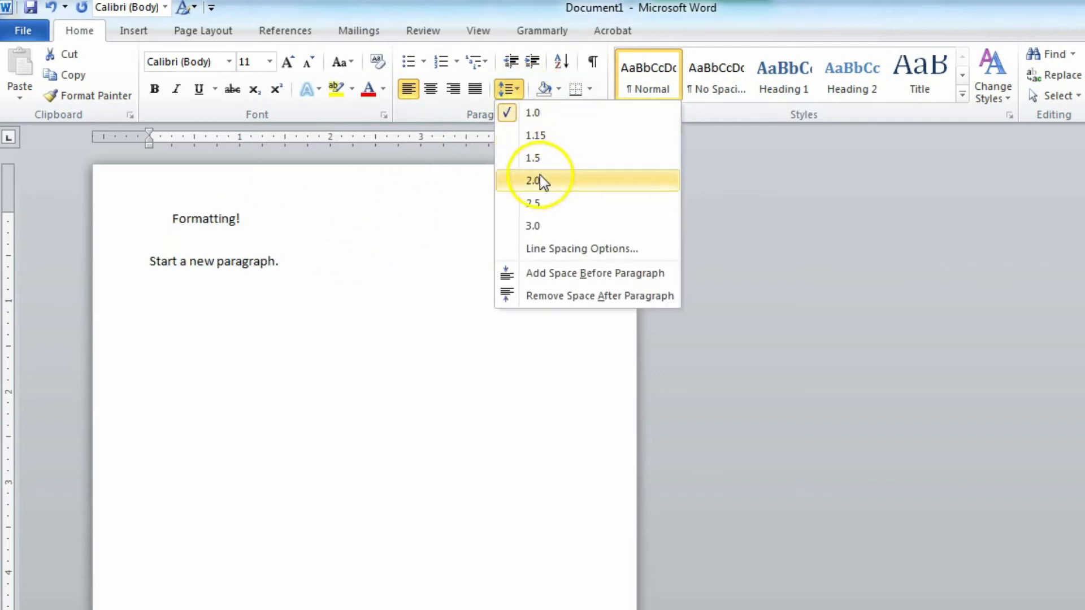
{"action": "left_click", "coordinate": [568, 296]}
{"action": "left_click", "coordinate": [243, 217]}
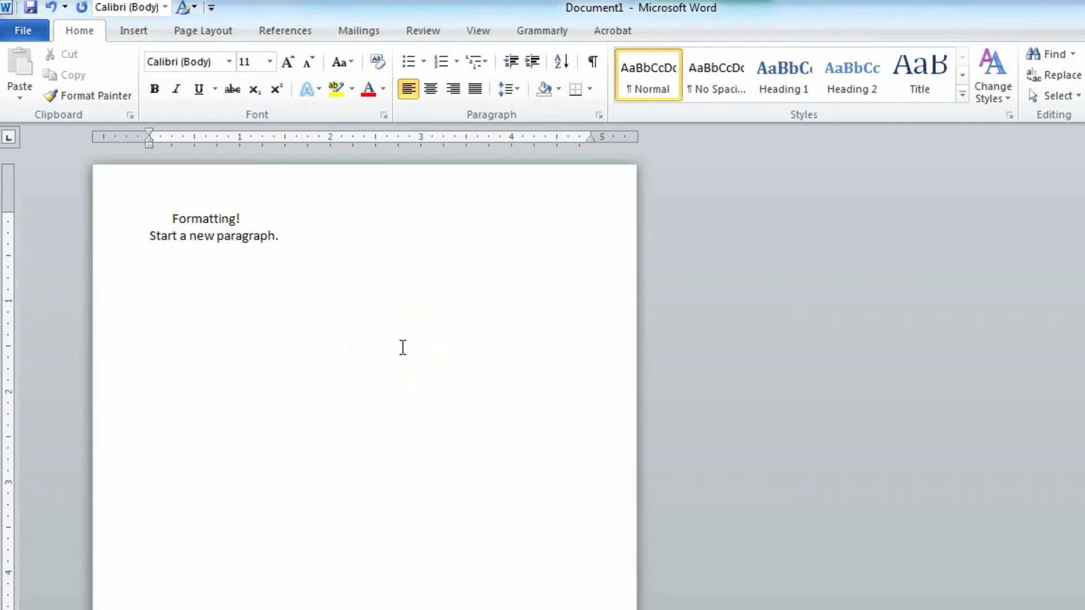
Step: Show the formatting marks and add two blank paragraphs after "Start a new paragraph."
{"action": "left_click", "coordinate": [594, 62]}
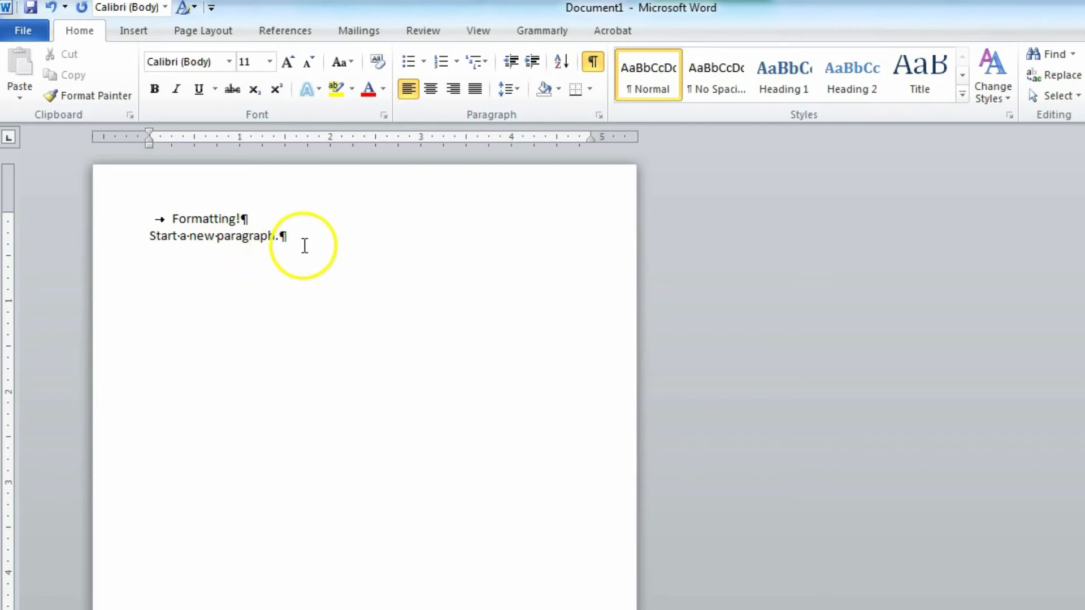
{"action": "left_click", "coordinate": [286, 236]}
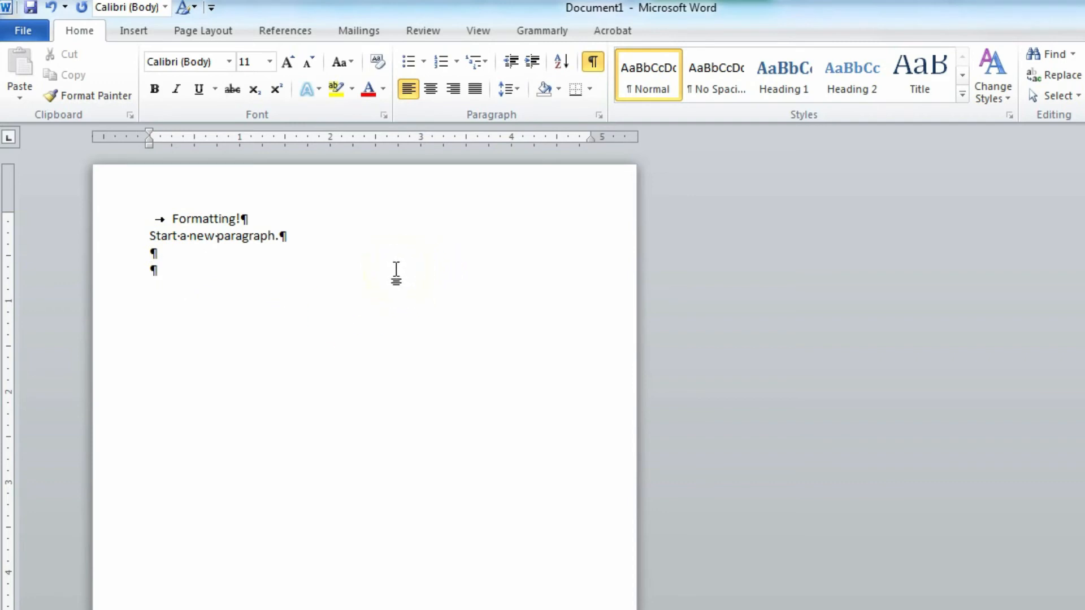
Step: Delete the blank paragraphs and the period after "Start a new paragraph", and remove and reinsert the tab before "Formatting!"
{"action": "key", "text": "BackSpace"}
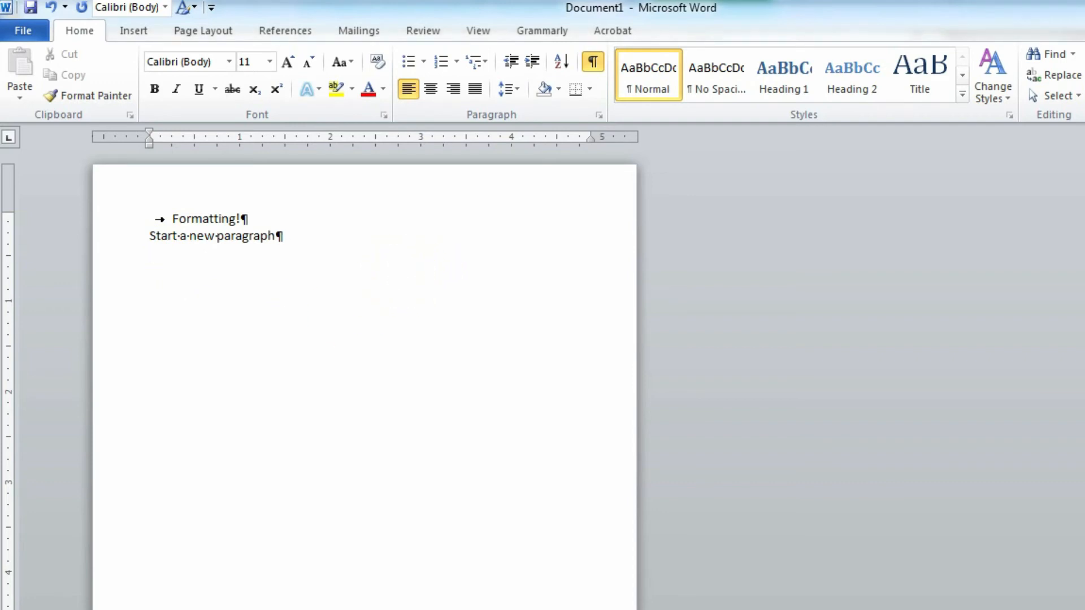
{"action": "left_click", "coordinate": [170, 220]}
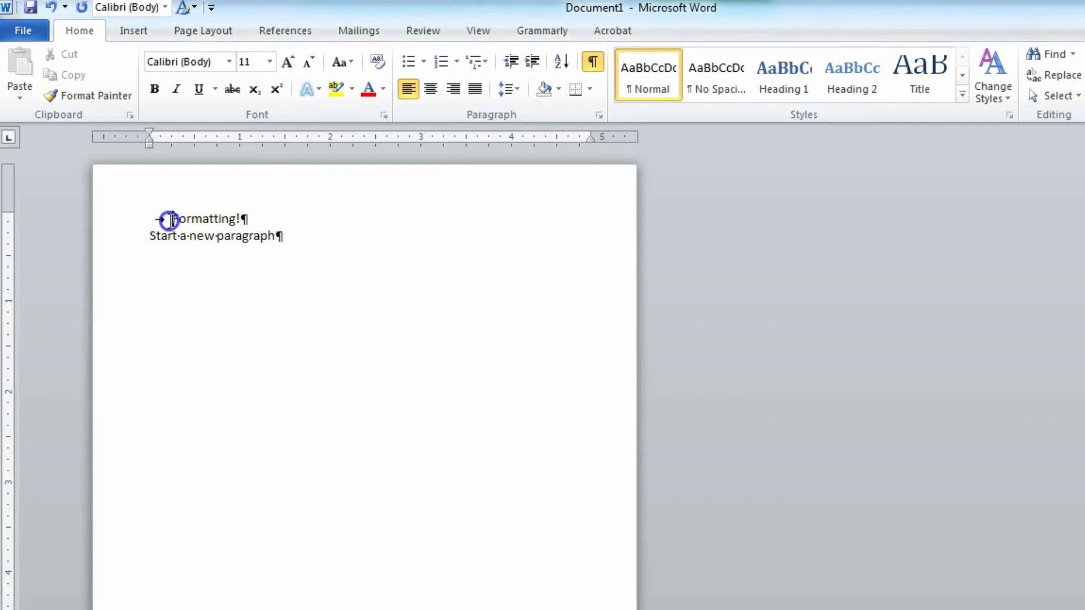
{"action": "key", "text": "BackSpace"}
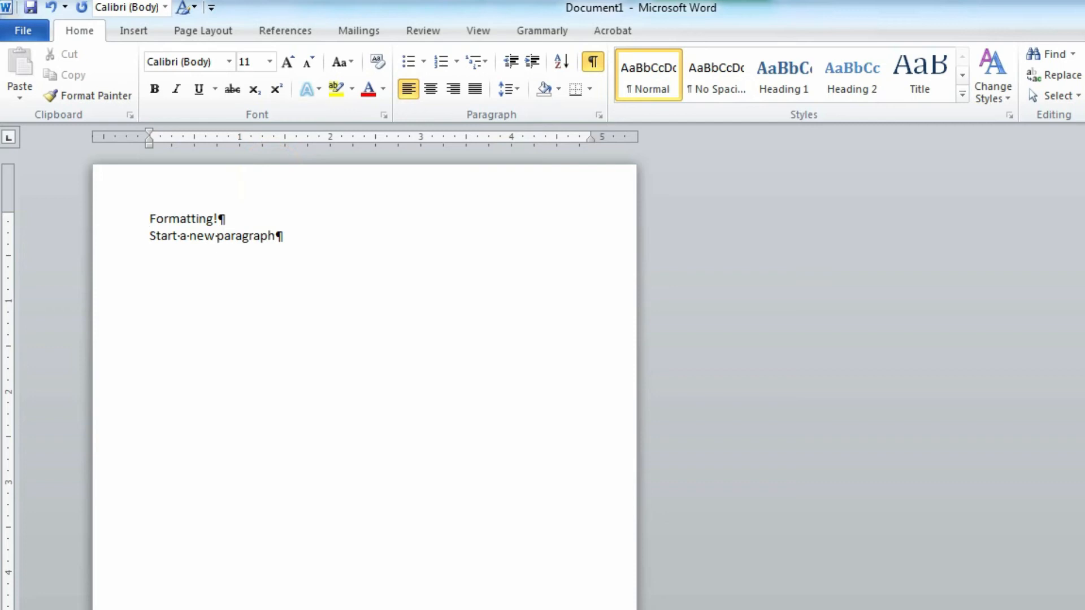
{"action": "key", "text": "Tab"}
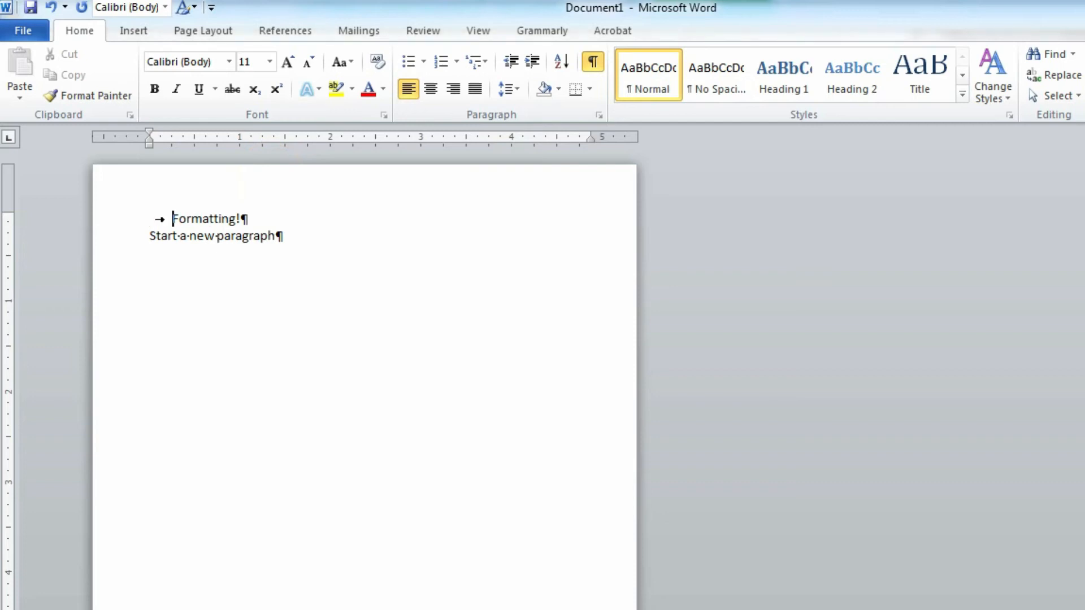
{"action": "key", "text": "BackSpace"}
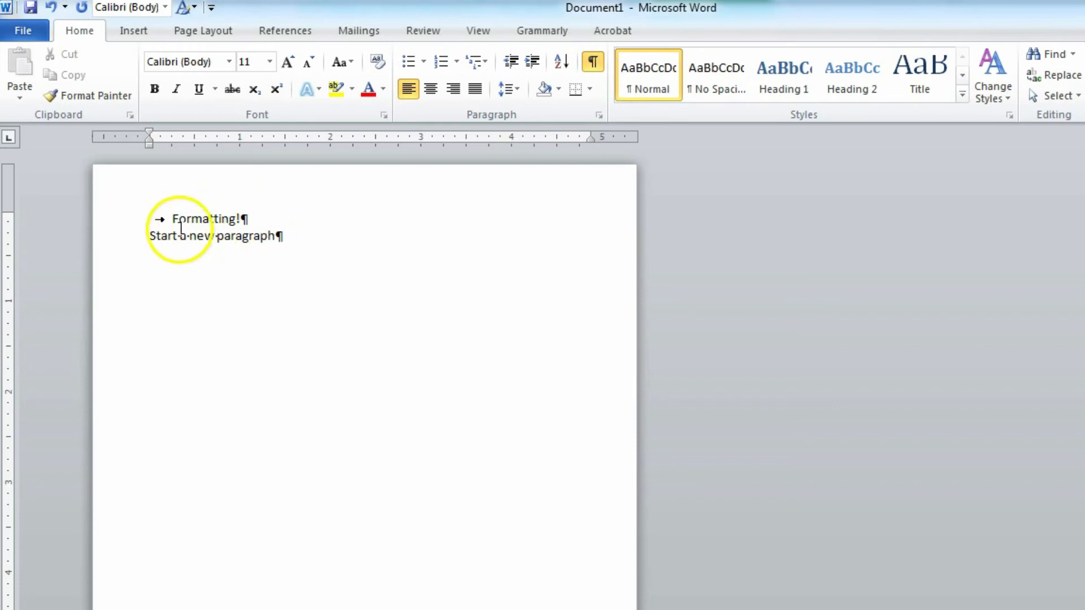
Step: Add blank paragraphs after "Start a new paragraph" until the cursor reaches the start of a second page
{"action": "left_click", "coordinate": [280, 237]}
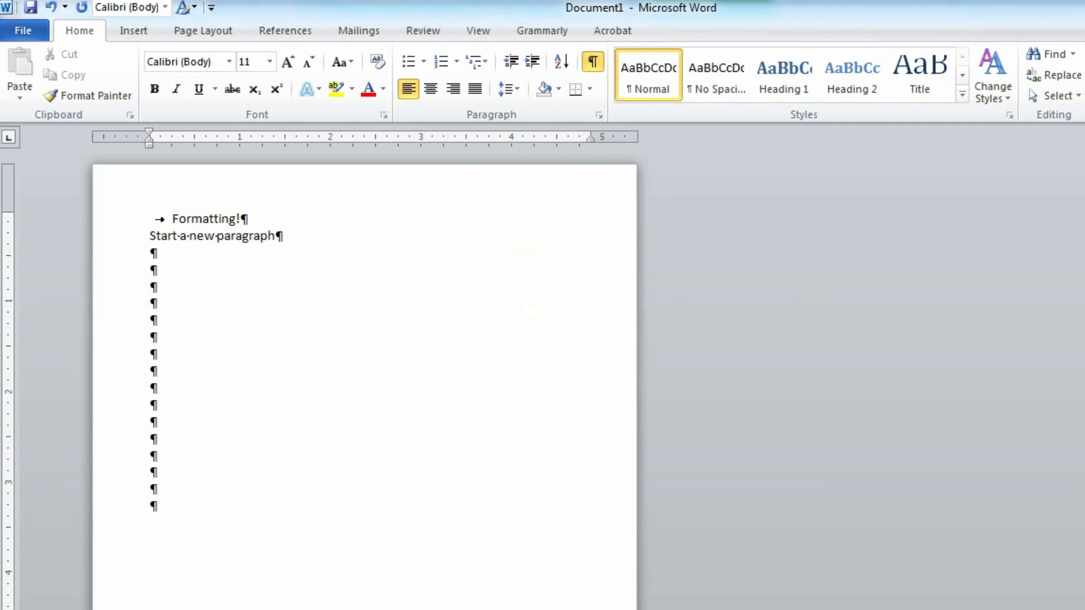
{"action": "key", "text": "Return"}
{"action": "key", "text": "Return"}
{"action": "key", "text": "Return"}
{"action": "key", "text": "Return"}
{"action": "key", "text": "Return"}
{"action": "key", "text": "Return"}
{"action": "key", "text": "Return"}
{"action": "key", "text": "Return"}
{"action": "key", "text": "Return"}
{"action": "key", "text": "Return"}
{"action": "key", "text": "Return"}
{"action": "key", "text": "Return"}
{"action": "key", "text": "Return"}
{"action": "key", "text": "Return"}
{"action": "key", "text": "Return"}
{"action": "key", "text": "Return"}
{"action": "key", "text": "Return"}
{"action": "key", "text": "Return"}
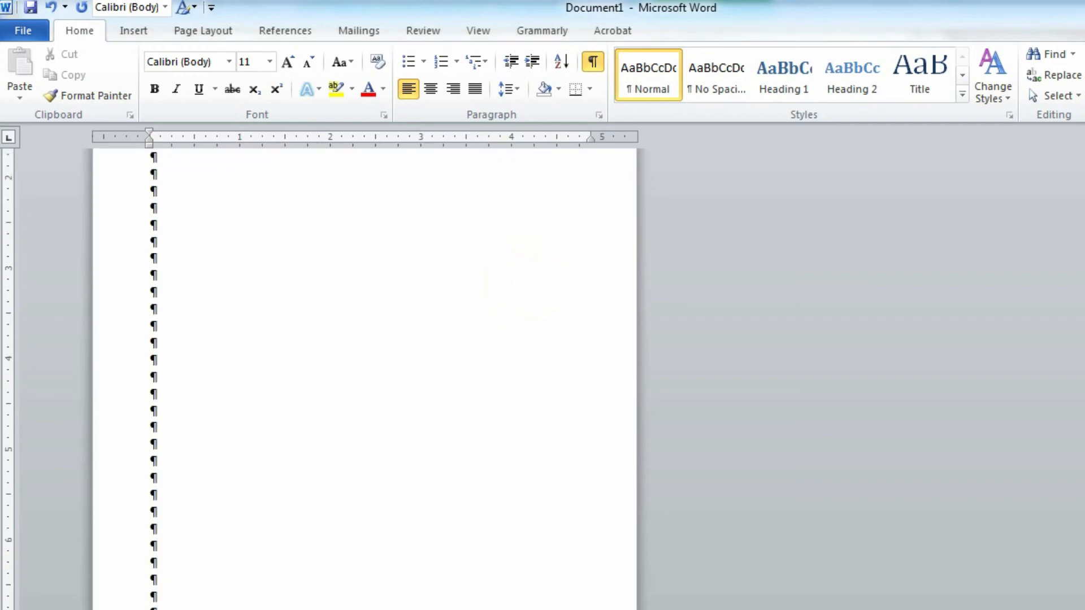
{"action": "key", "text": "Return"}
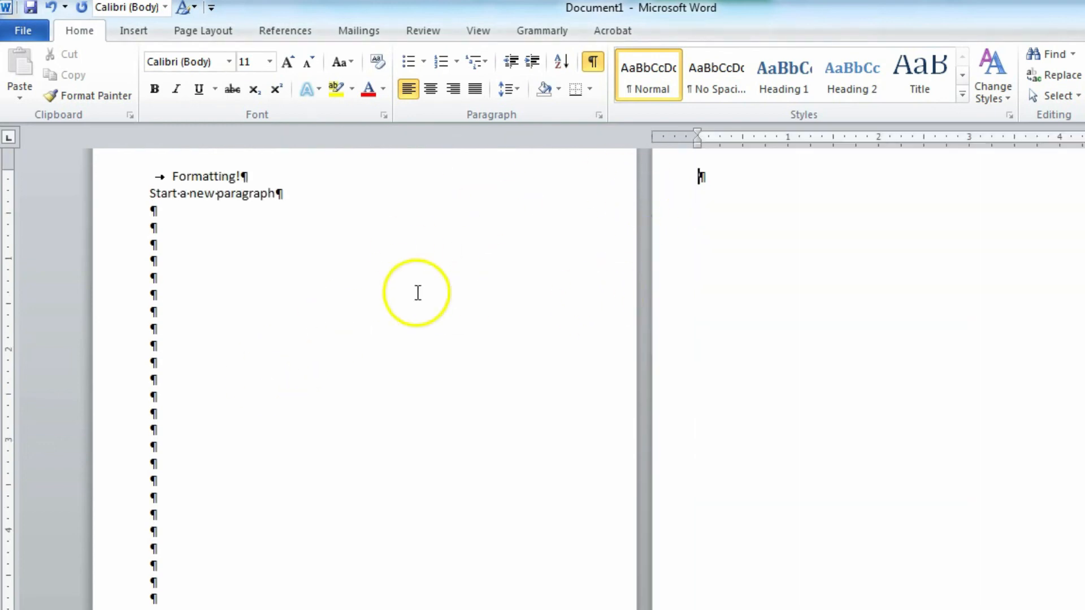
Step: Enter "This is my new page." on the second page and hide the formatting marks
{"action": "left_click", "coordinate": [592, 64]}
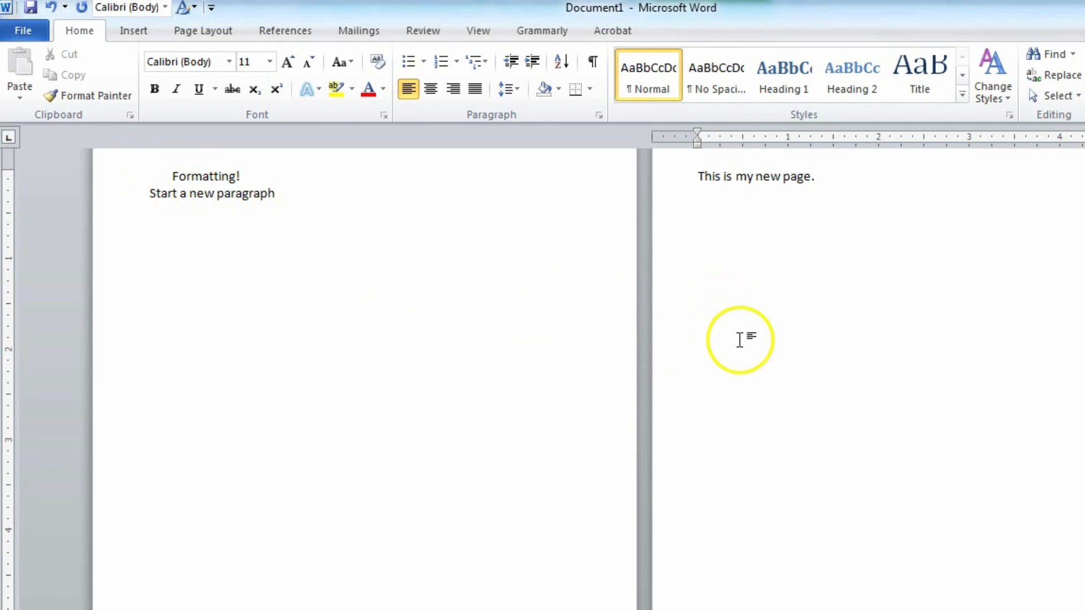
{"action": "scroll", "coordinate": [739, 339], "scroll_direction": "up", "scroll_amount": 1}
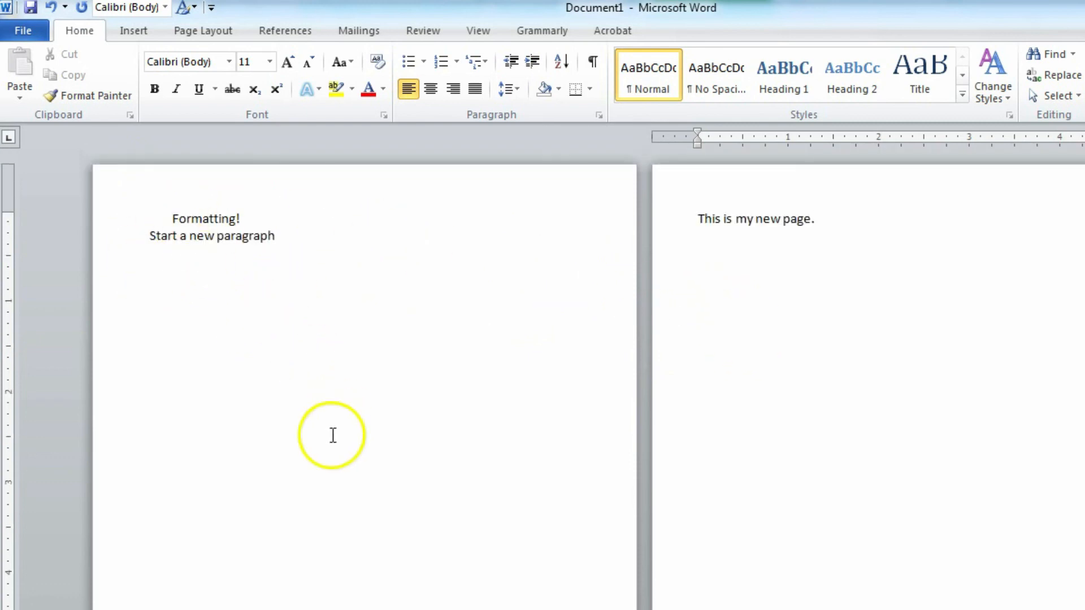
{"action": "scroll", "coordinate": [328, 449], "scroll_direction": "down", "scroll_amount": 3}
{"action": "scroll", "coordinate": [400, 452], "scroll_direction": "up", "scroll_amount": 3}
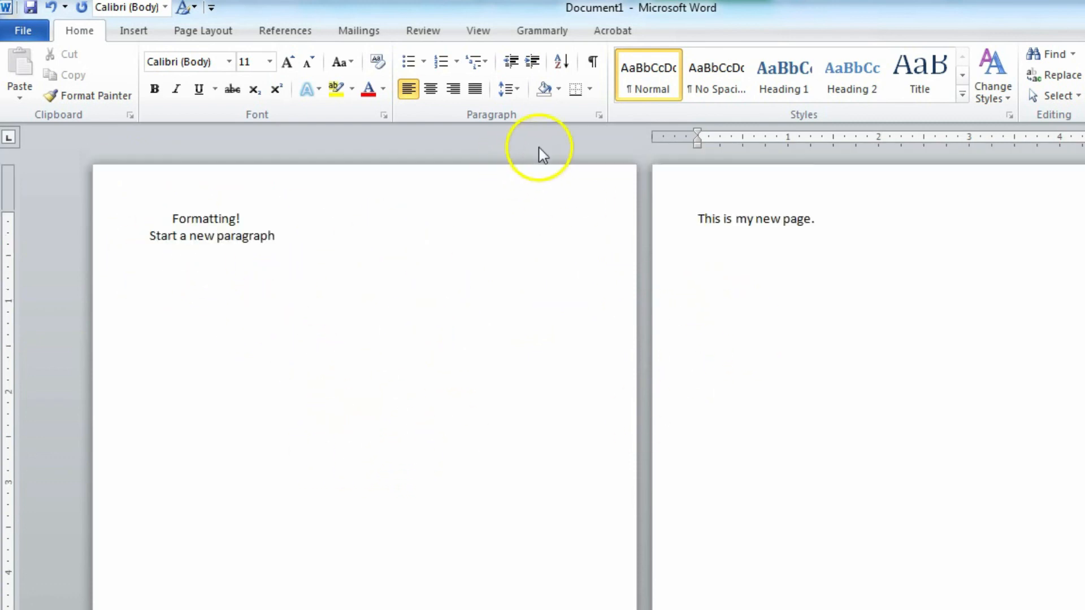
Step: Show the formatting marks and delete all blank paragraphs between "Start a new paragraph" and "This is my new page."
{"action": "left_click", "coordinate": [591, 64]}
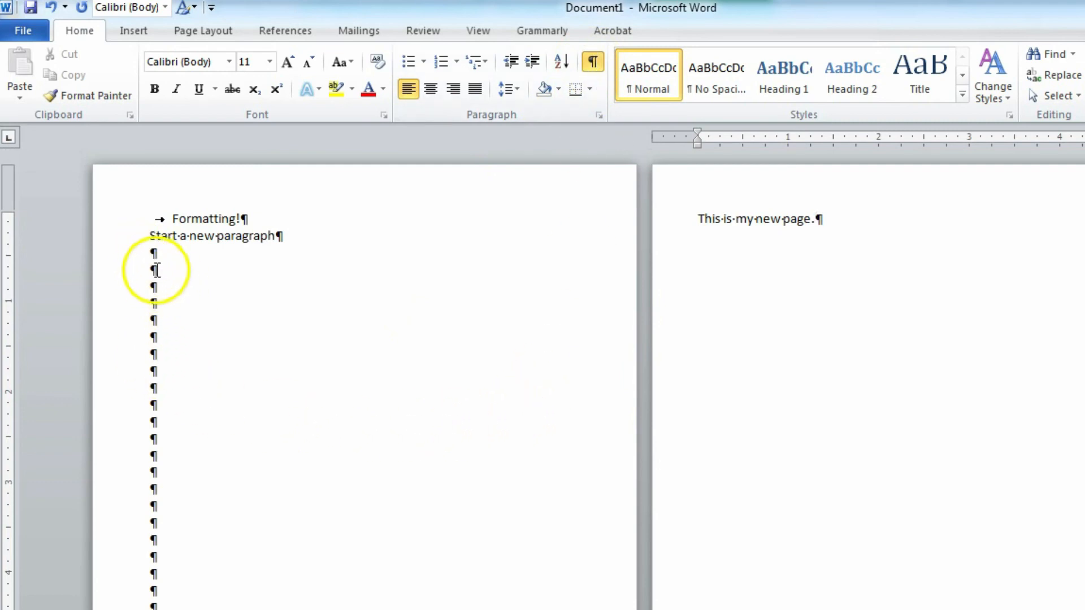
{"action": "scroll", "coordinate": [543, 427], "scroll_direction": "down", "scroll_amount": 1}
{"action": "scroll", "coordinate": [542, 436], "scroll_direction": "down", "scroll_amount": 4}
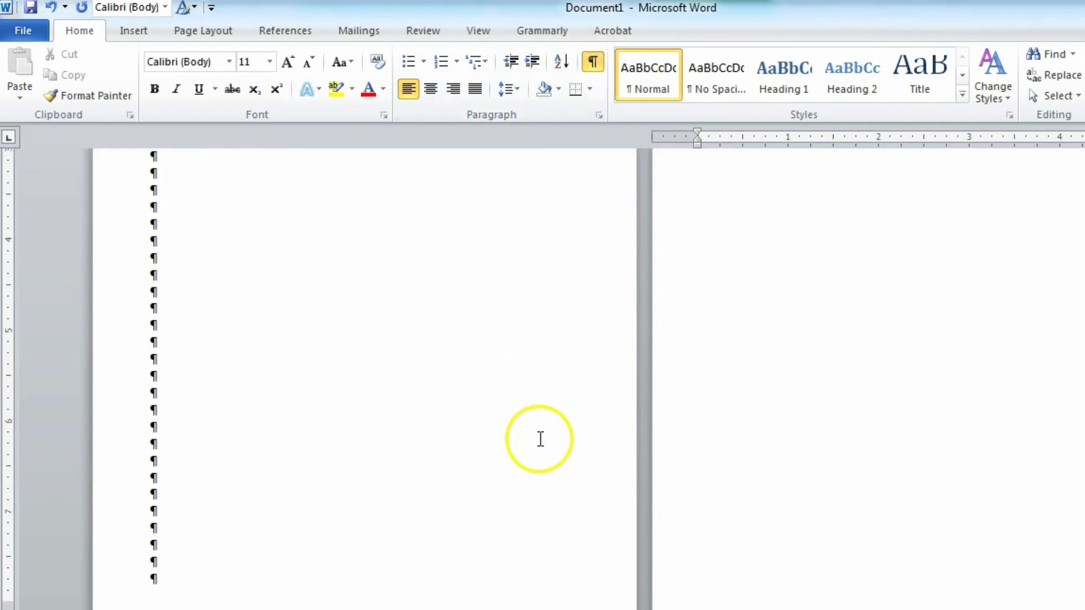
{"action": "scroll", "coordinate": [154, 474], "scroll_direction": "up", "scroll_amount": 5}
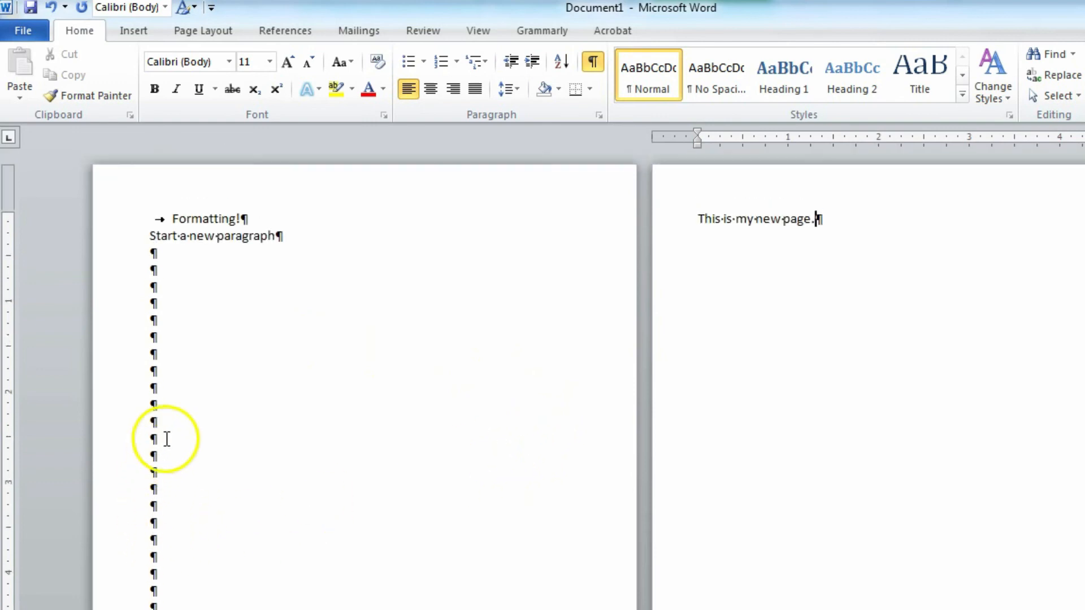
{"action": "left_click_drag", "start_coordinate": [152, 251], "coordinate": [159, 581]}
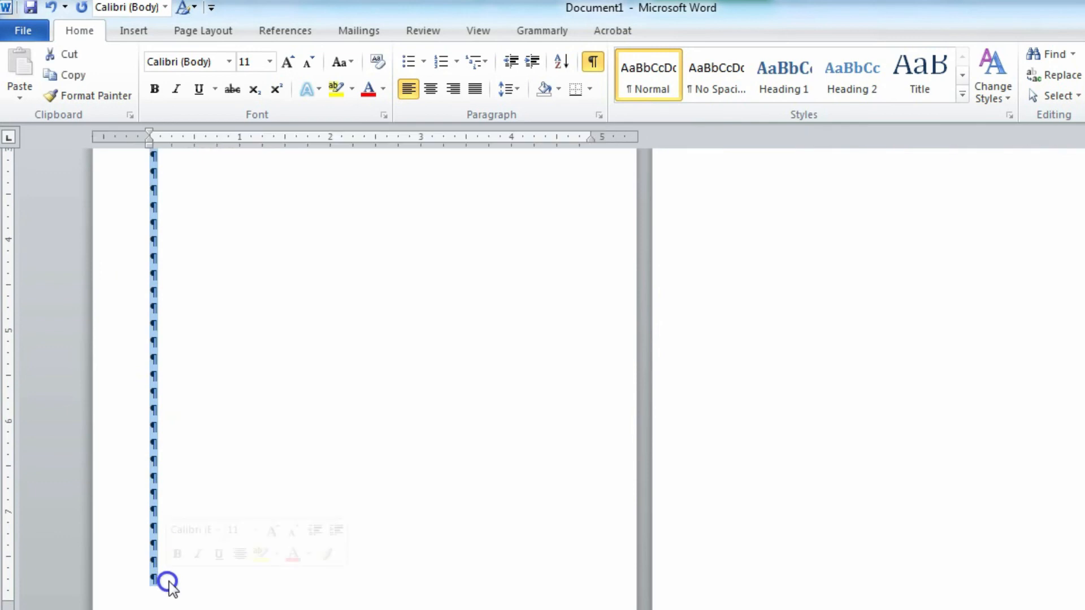
{"action": "key", "text": "Delete"}
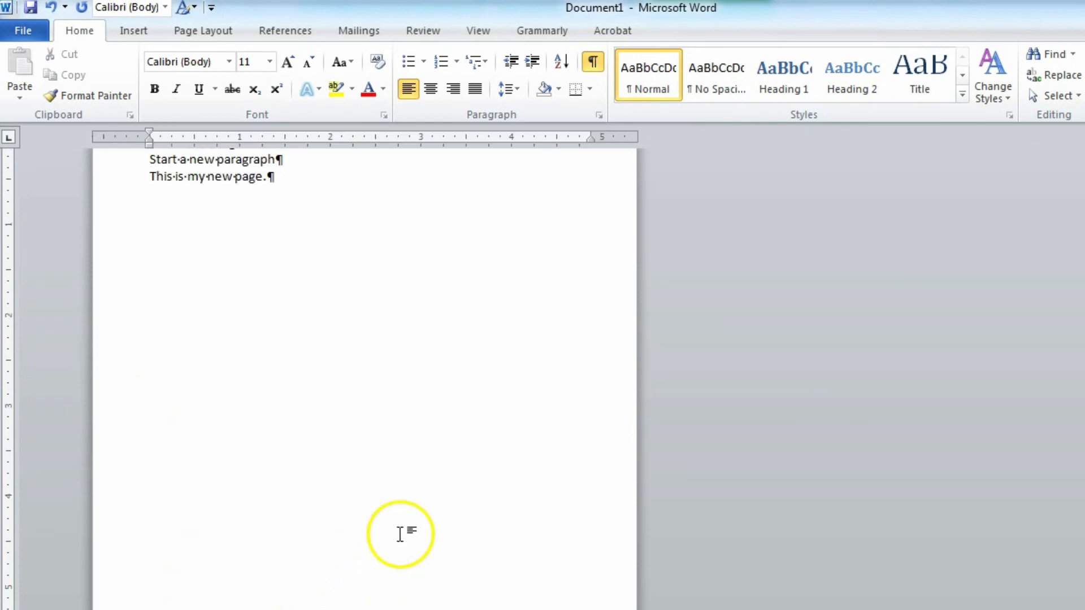
Step: Insert one blank paragraph before "This is my new page." and switch the formatting marks off and back on
{"action": "scroll", "coordinate": [430, 492], "scroll_direction": "up", "scroll_amount": 2}
{"action": "key", "text": "Return"}
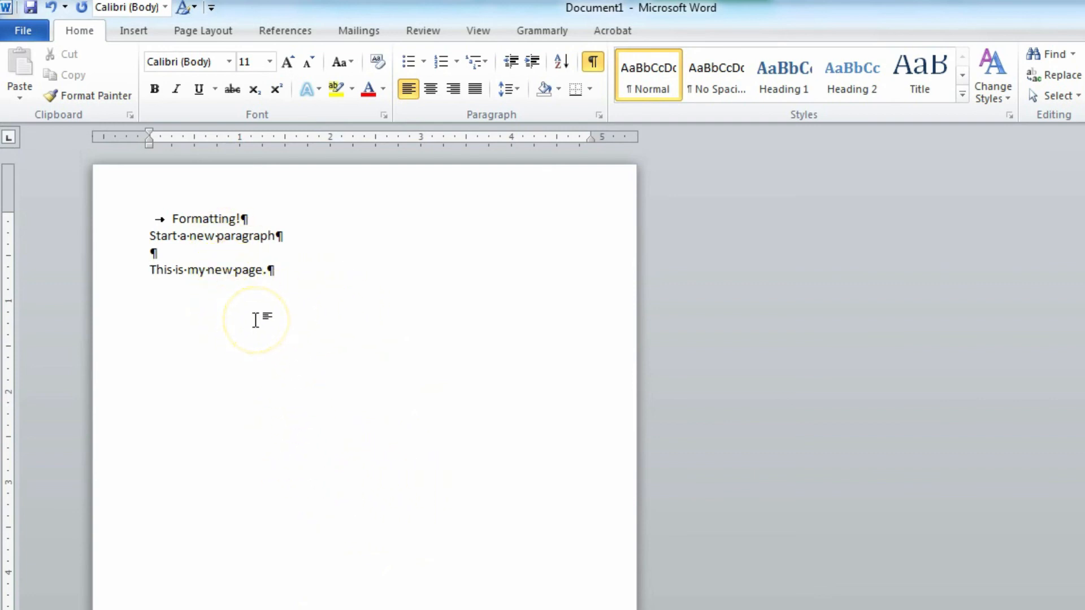
{"action": "key", "text": "BackSpace"}
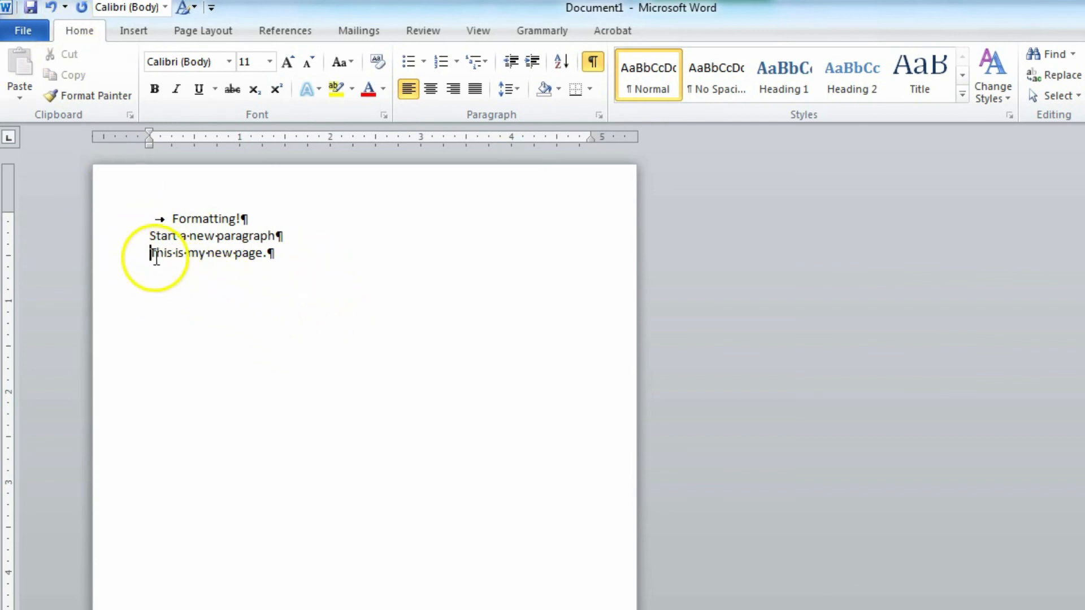
{"action": "key", "text": "Return"}
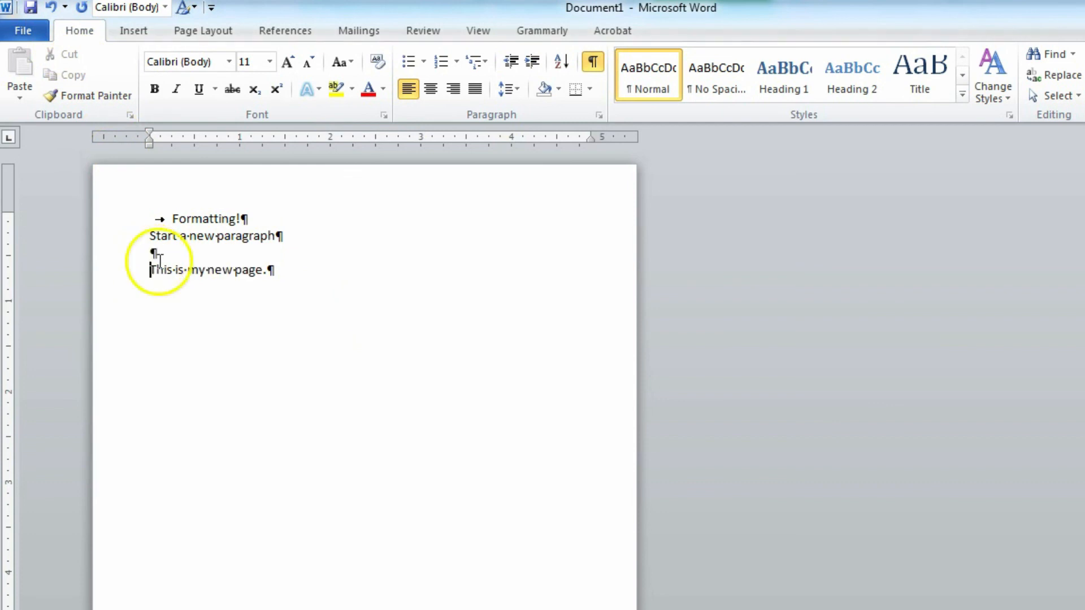
{"action": "left_click", "coordinate": [593, 63]}
{"action": "left_click", "coordinate": [594, 63]}
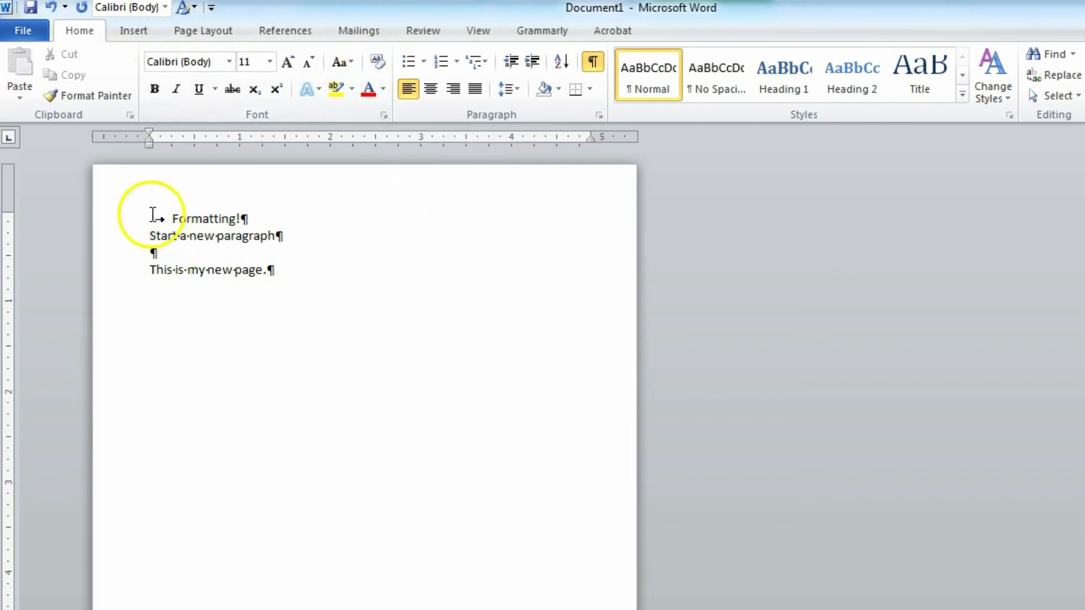
Step: Clear the formatting of all the text and delete the tab before "Formatting!"
{"action": "left_click_drag", "start_coordinate": [153, 215], "coordinate": [298, 276]}
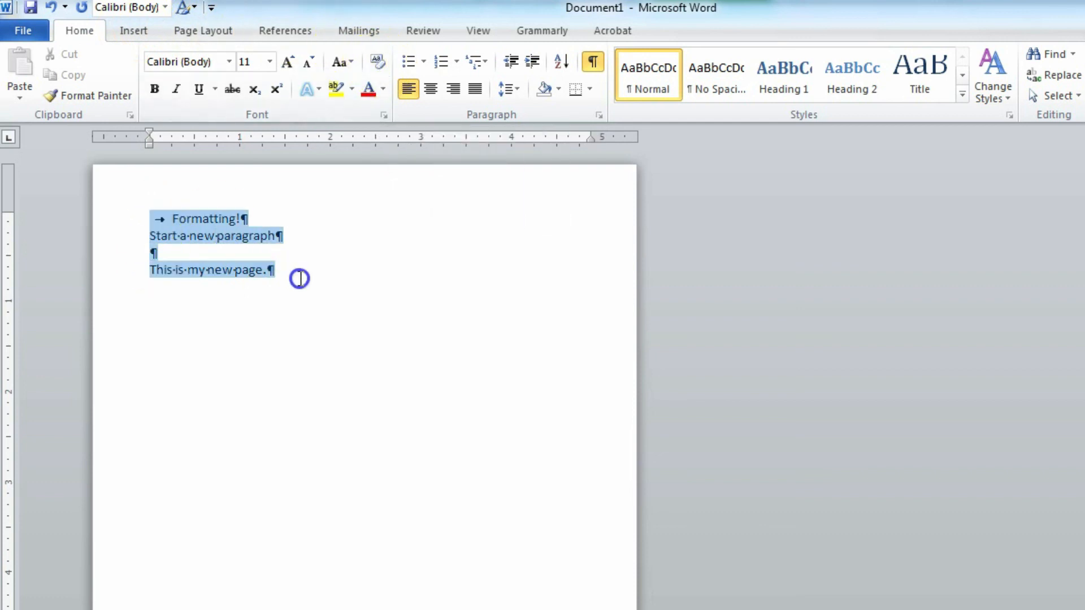
{"action": "left_click", "coordinate": [377, 65]}
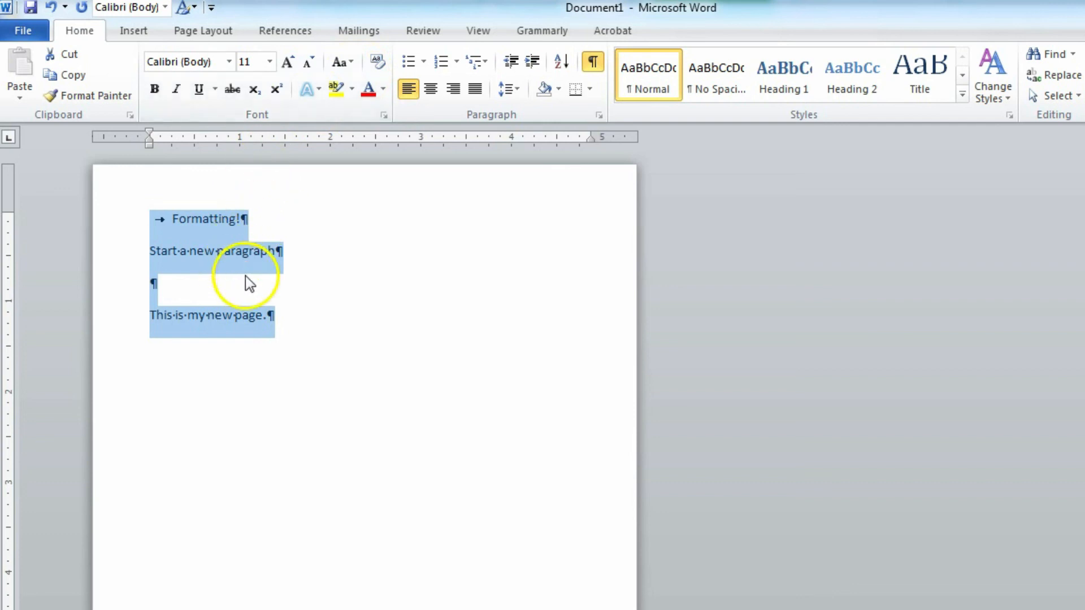
{"action": "left_click_drag", "start_coordinate": [157, 281], "coordinate": [278, 296]}
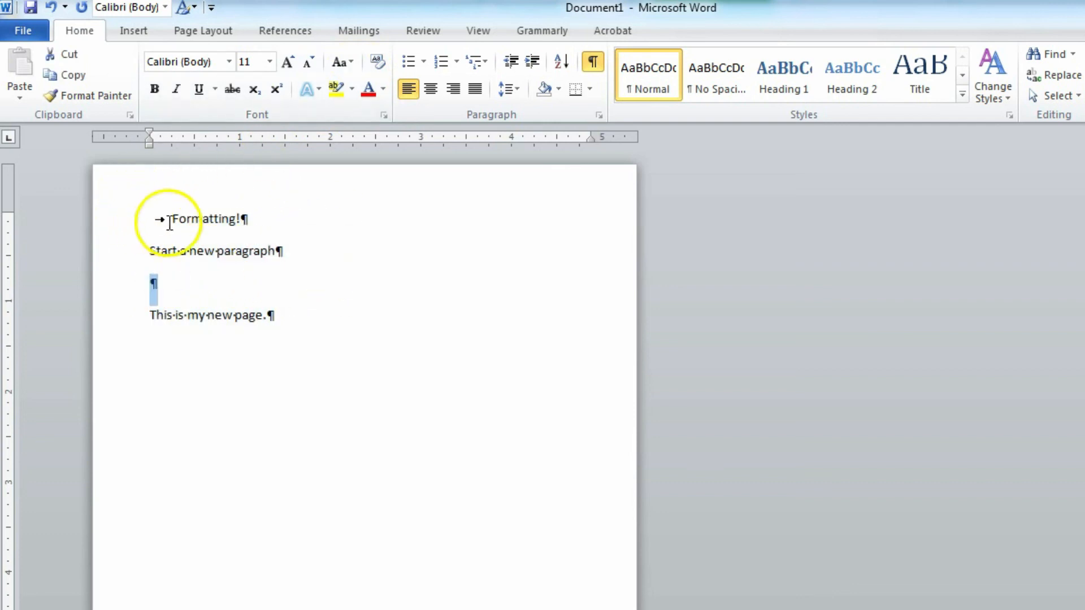
{"action": "left_click_drag", "start_coordinate": [161, 219], "coordinate": [121, 218]}
{"action": "key", "text": "Delete"}
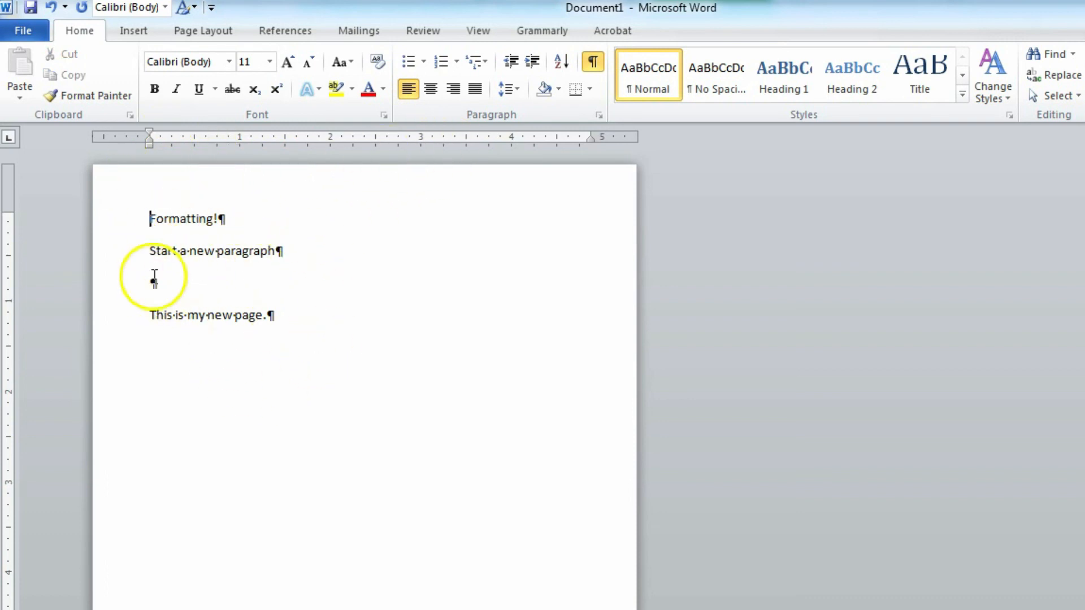
Step: Set the line spacing of "This is my new page." to 1.15 and hide the formatting marks
{"action": "left_click_drag", "start_coordinate": [147, 269], "coordinate": [294, 319]}
{"action": "left_click", "coordinate": [317, 315]}
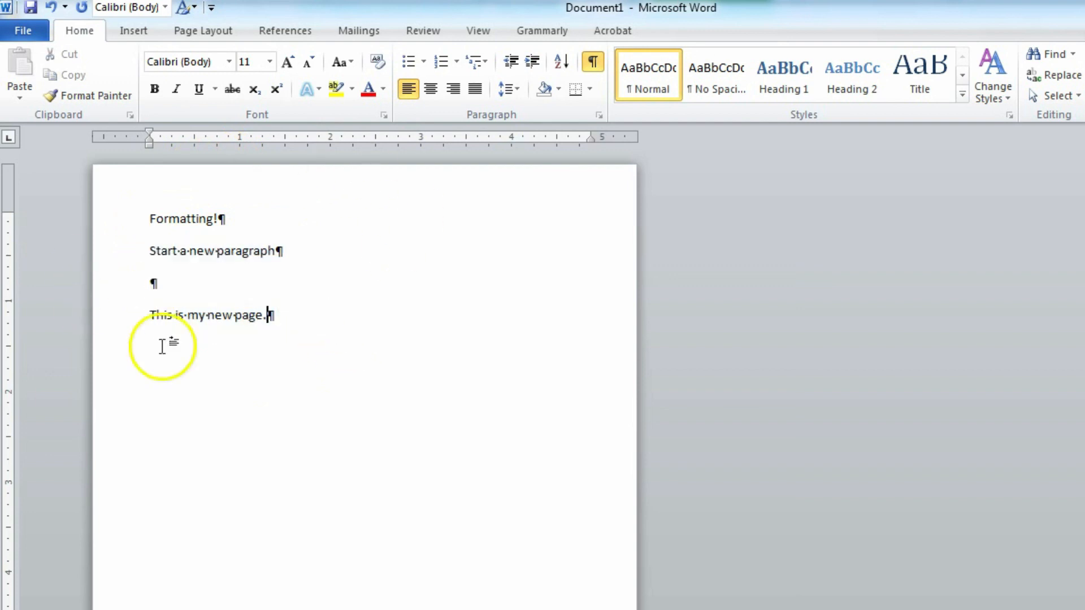
{"action": "left_click", "coordinate": [506, 90]}
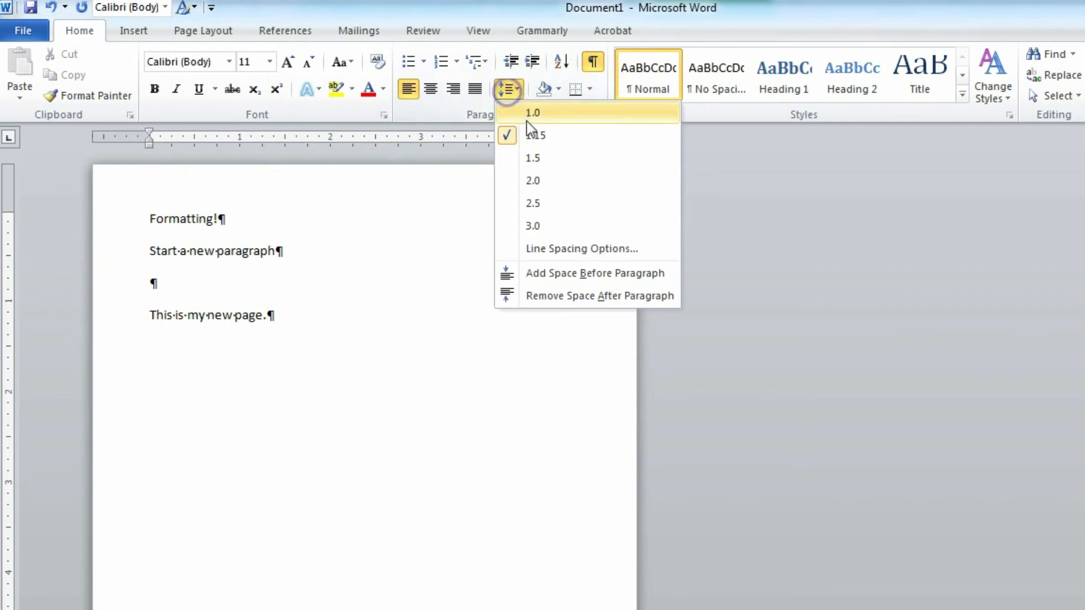
{"action": "left_click", "coordinate": [531, 138]}
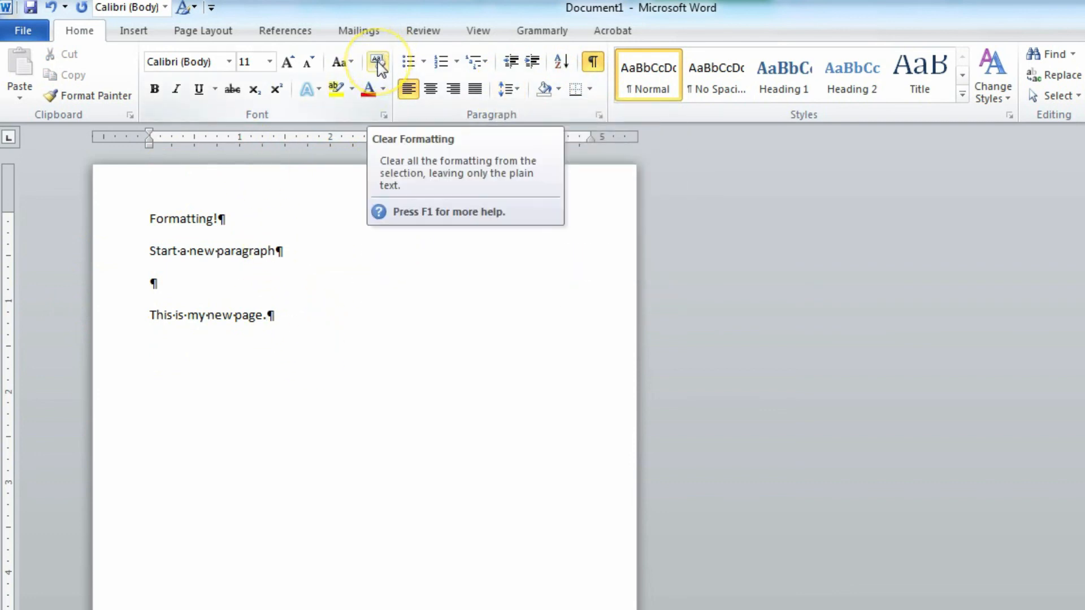
{"action": "left_click", "coordinate": [593, 61]}
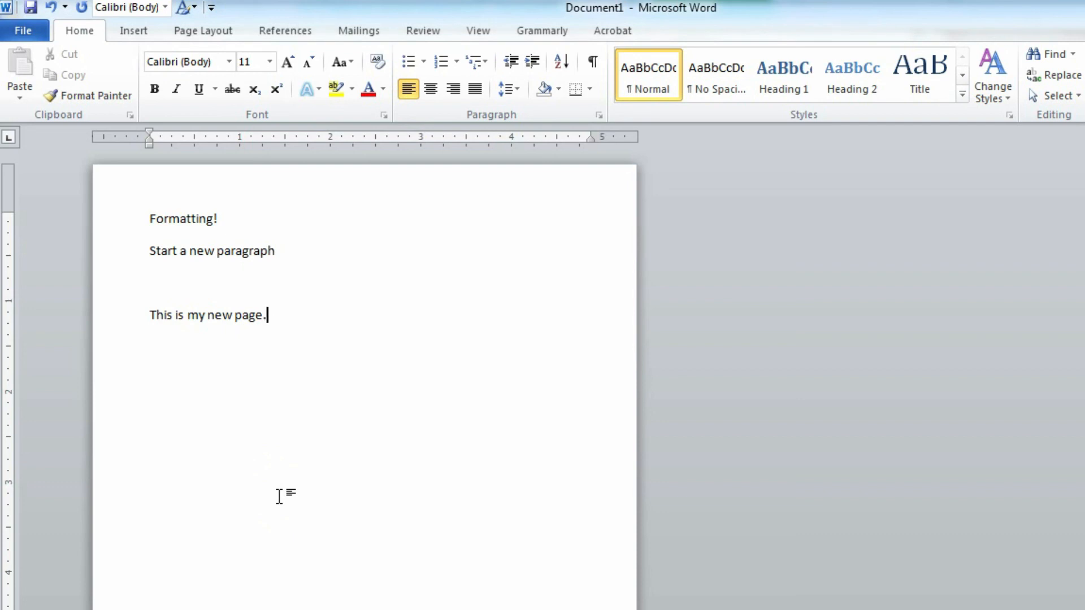
{"action": "left_click", "coordinate": [186, 555]}
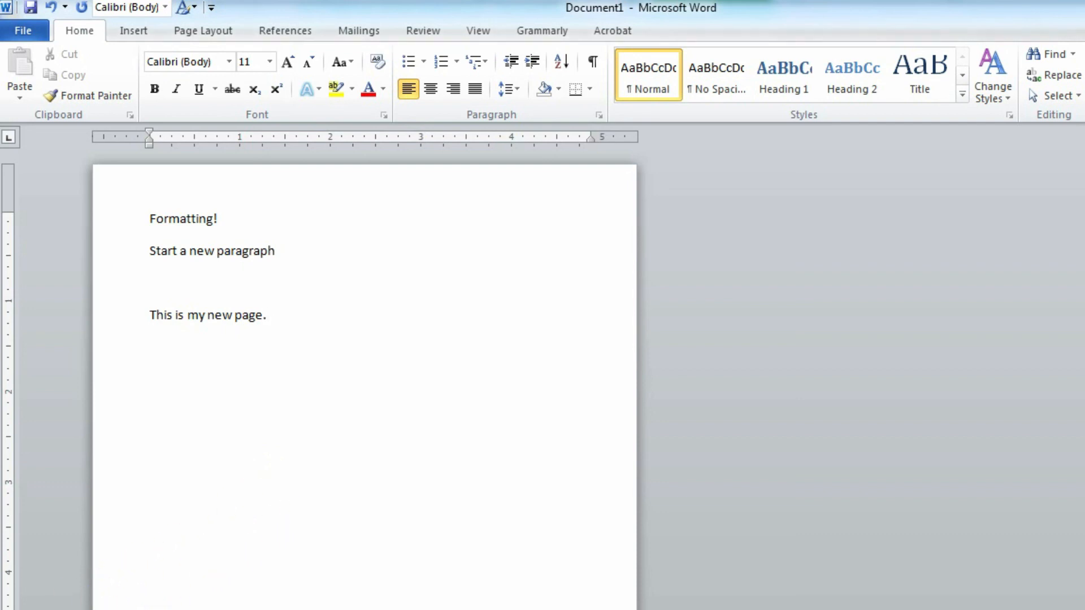